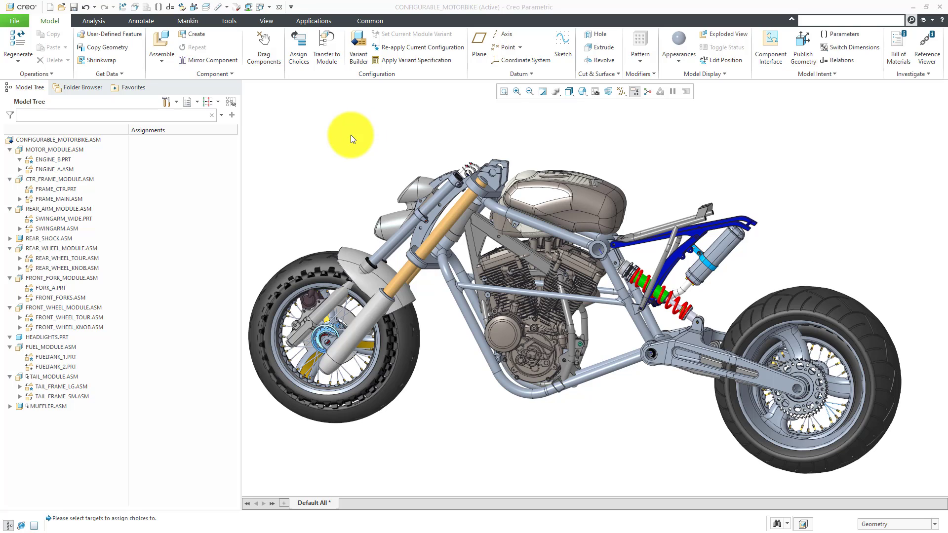
Inspect the engine, center frame, swingarm and rear wheel variants in the model tree
left_click(61, 149)
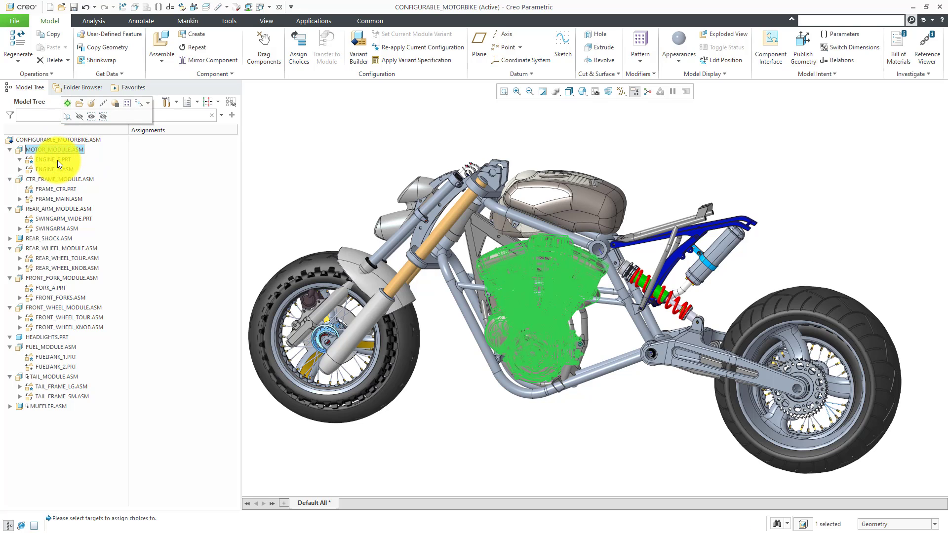
left_click(52, 168)
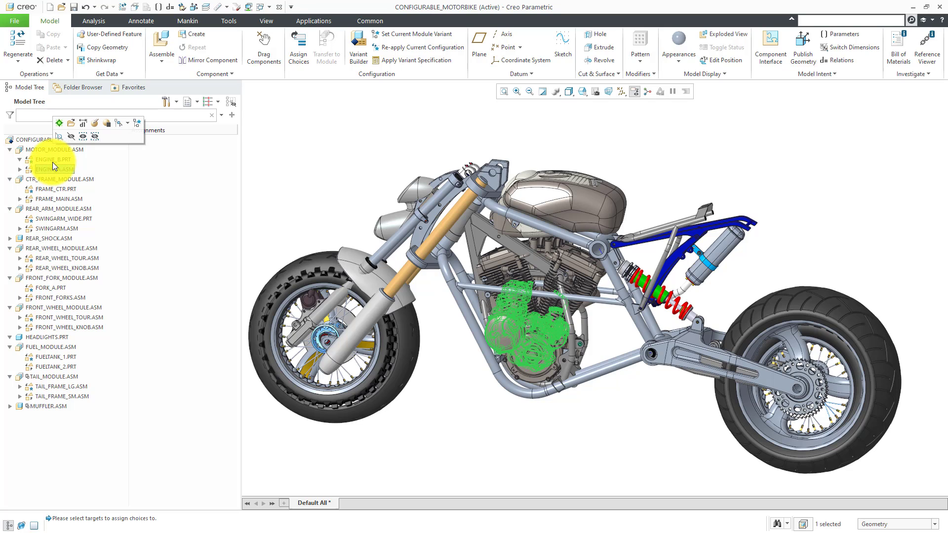
left_click(53, 161)
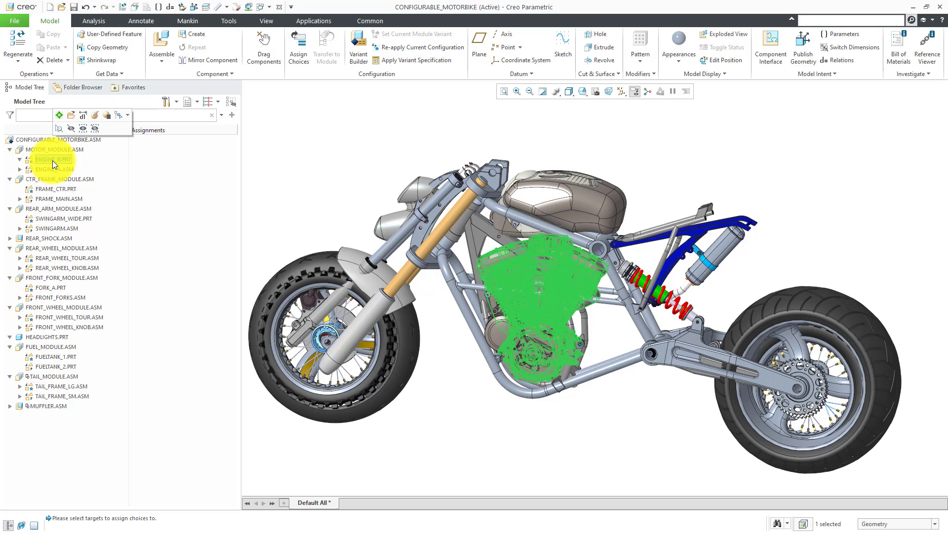
left_click(50, 179)
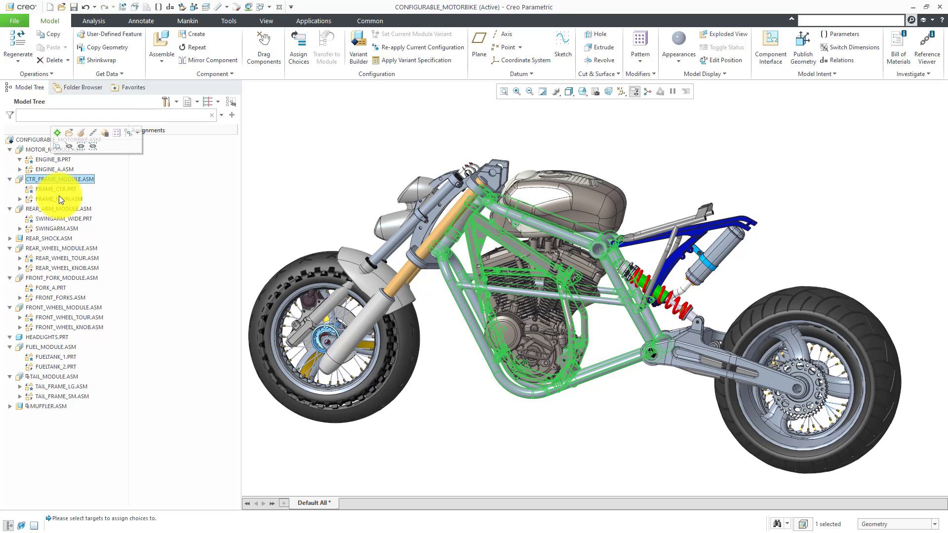
left_click(58, 198)
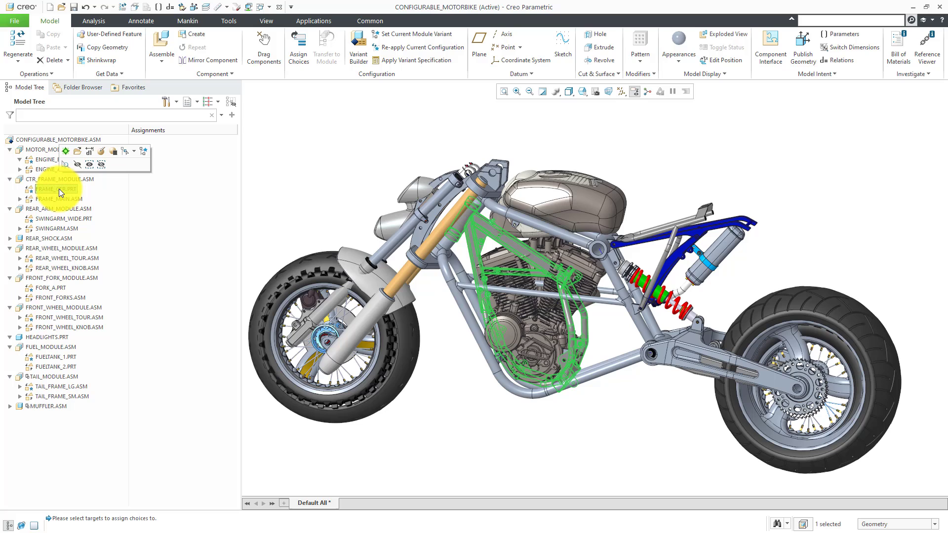
left_click(59, 189)
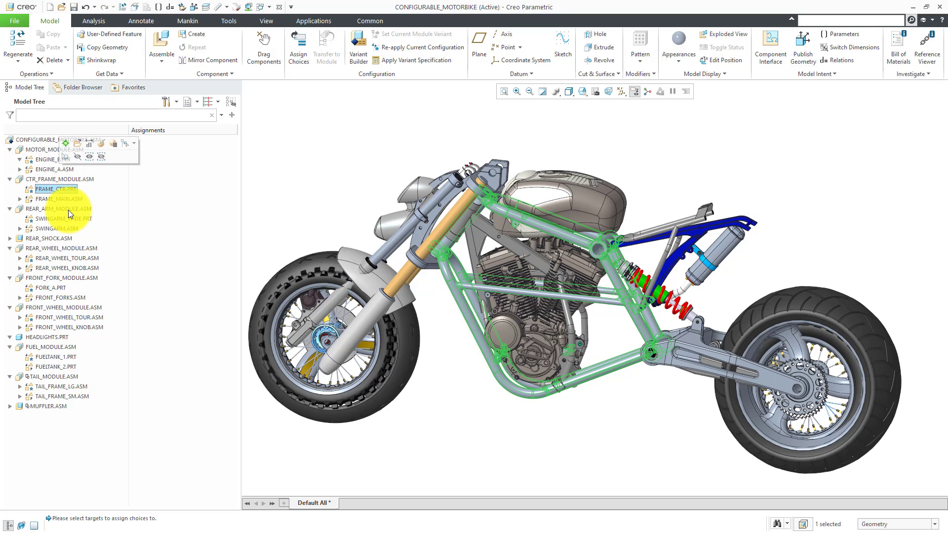
left_click(57, 221)
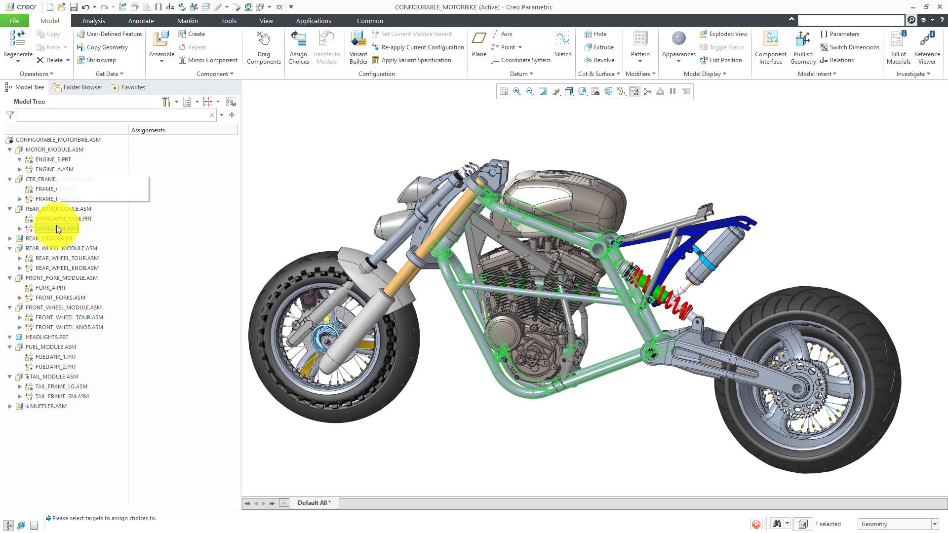
left_click(58, 220)
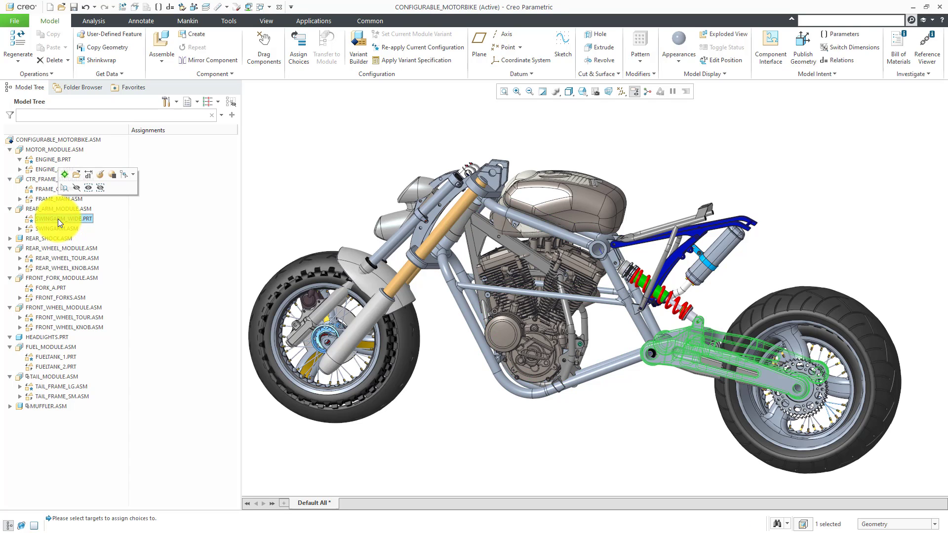
left_click(68, 267)
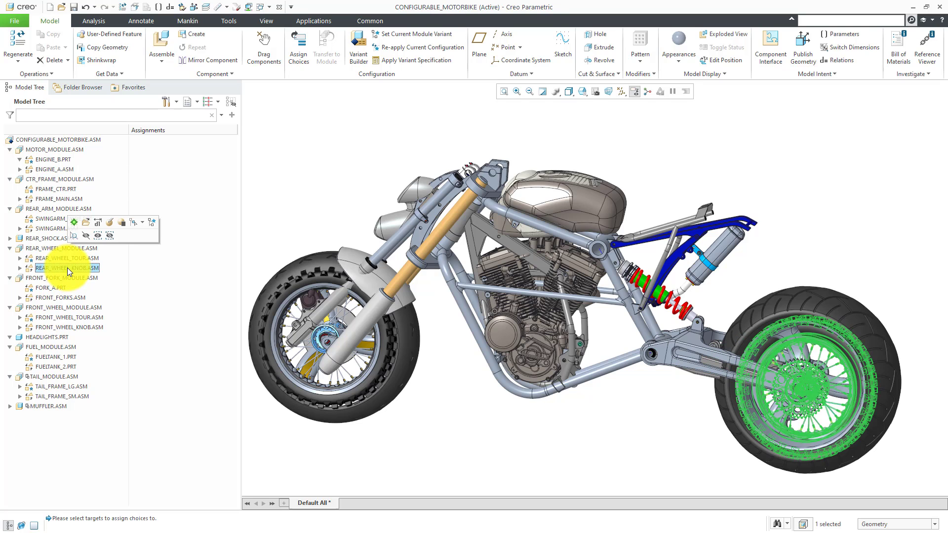
left_click(70, 259)
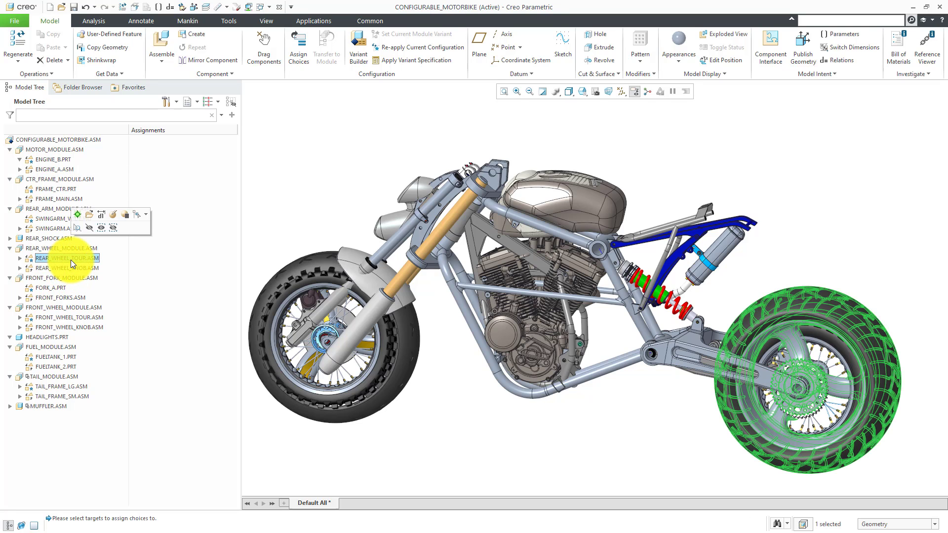
left_click(69, 267)
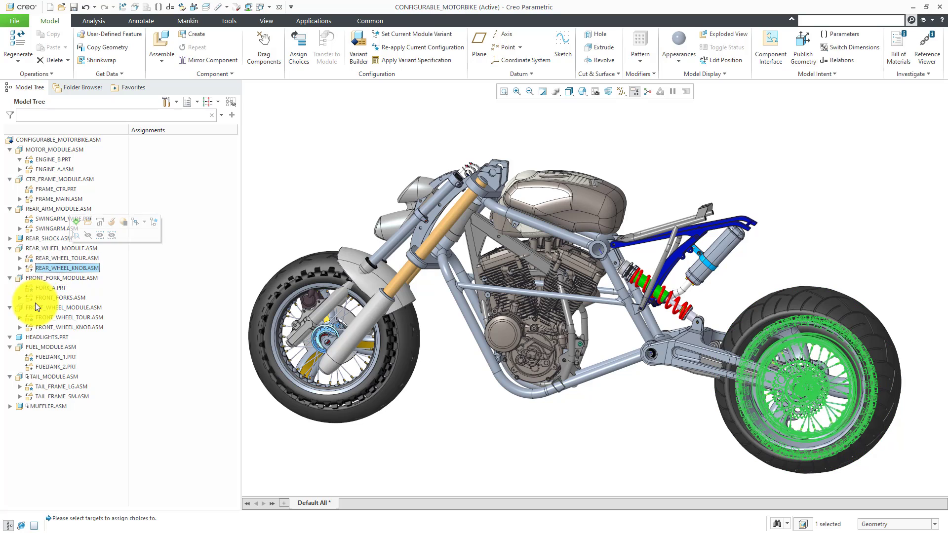
Review the fork, front wheel, fuel tank, tail, shock and headlight modules, then enter choice editing
left_click(57, 278)
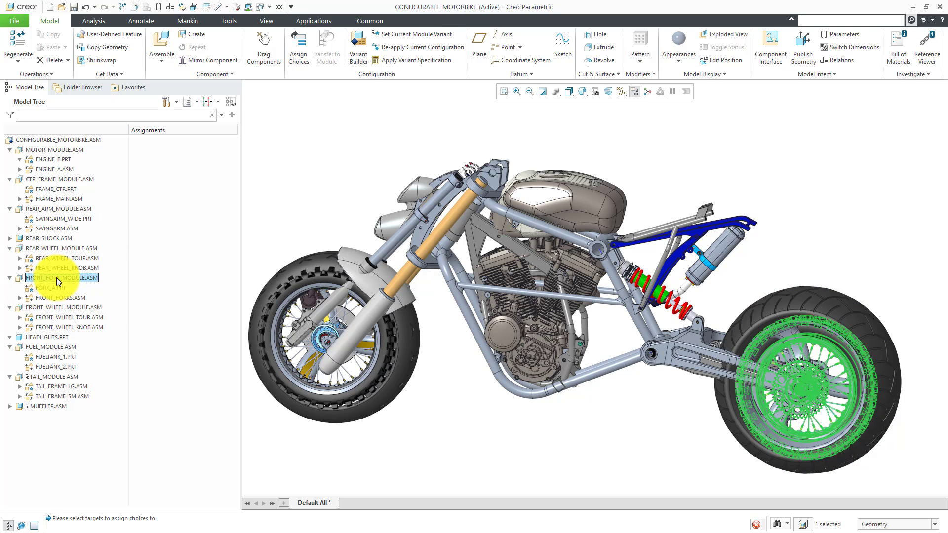
left_click(49, 308)
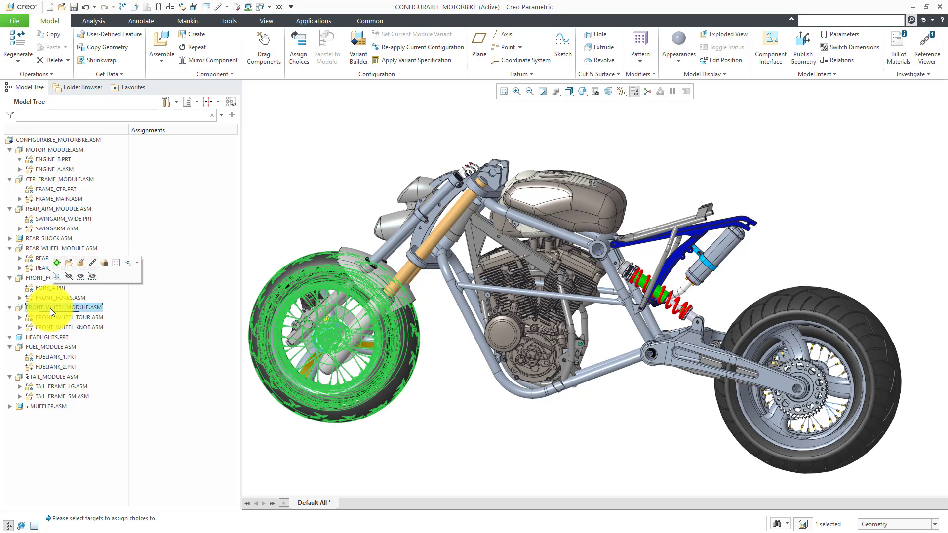
left_click(45, 318)
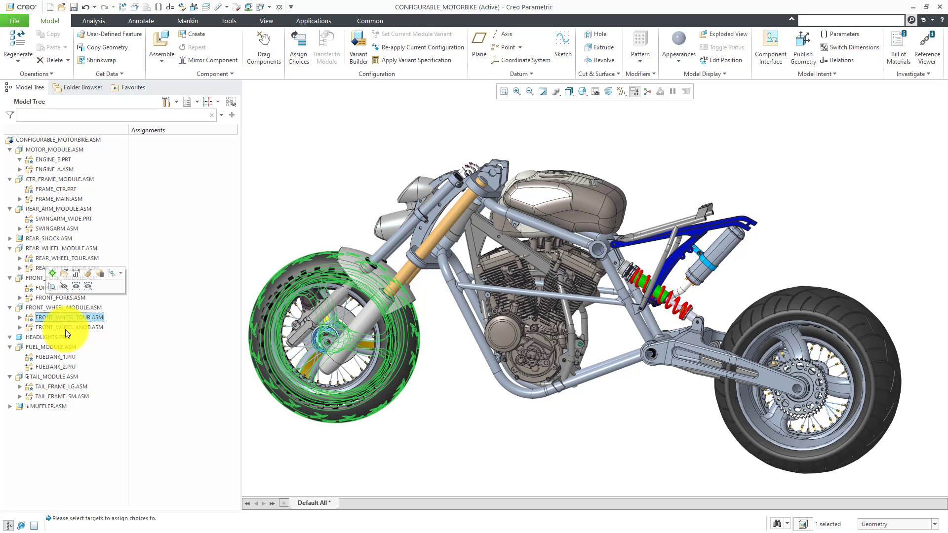
left_click(64, 328)
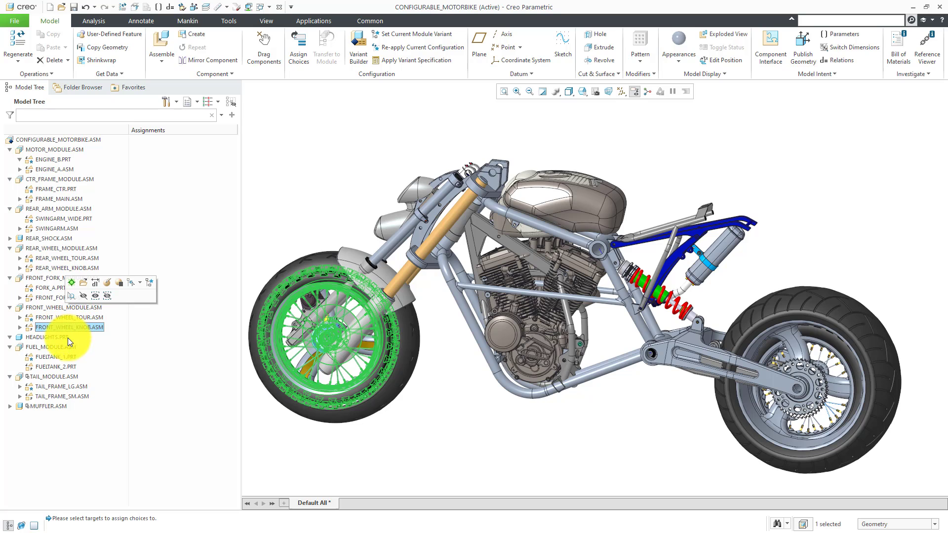
left_click(58, 346)
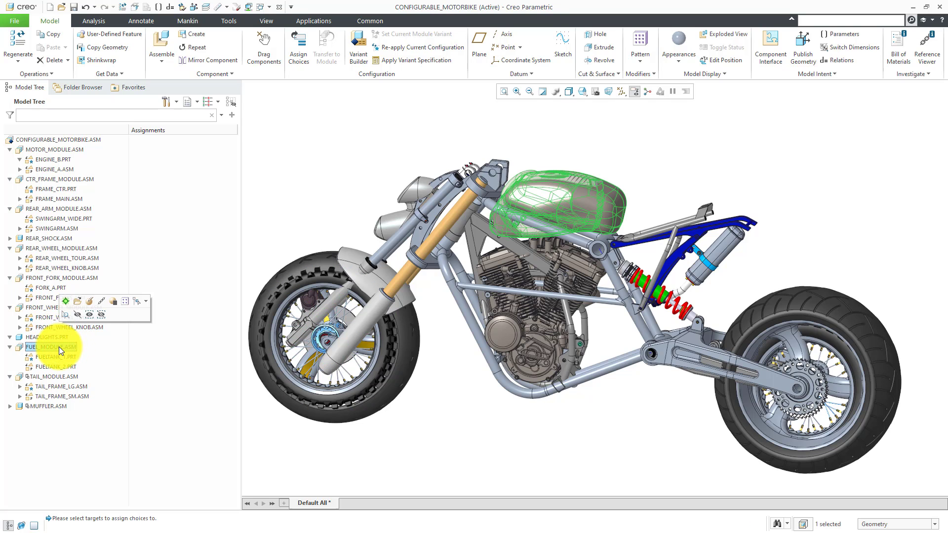
left_click(52, 367)
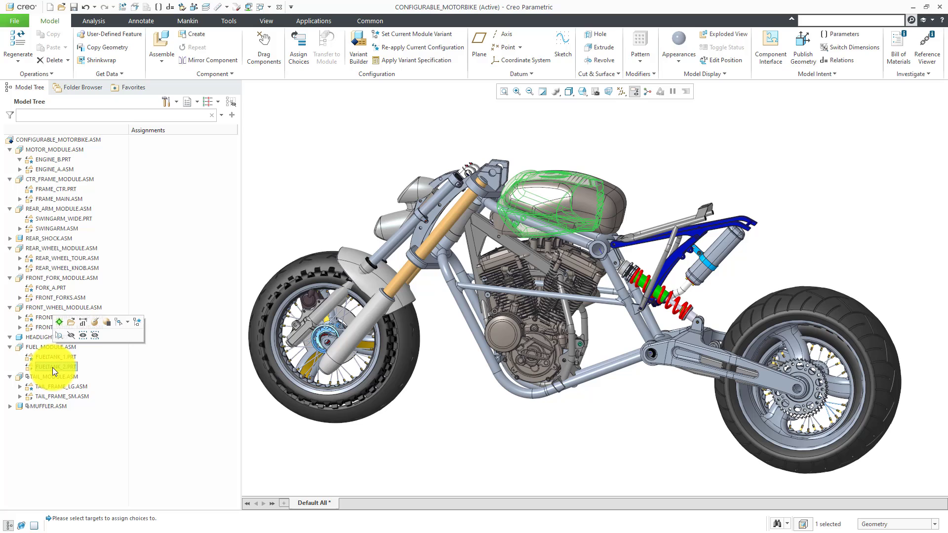
left_click(50, 354)
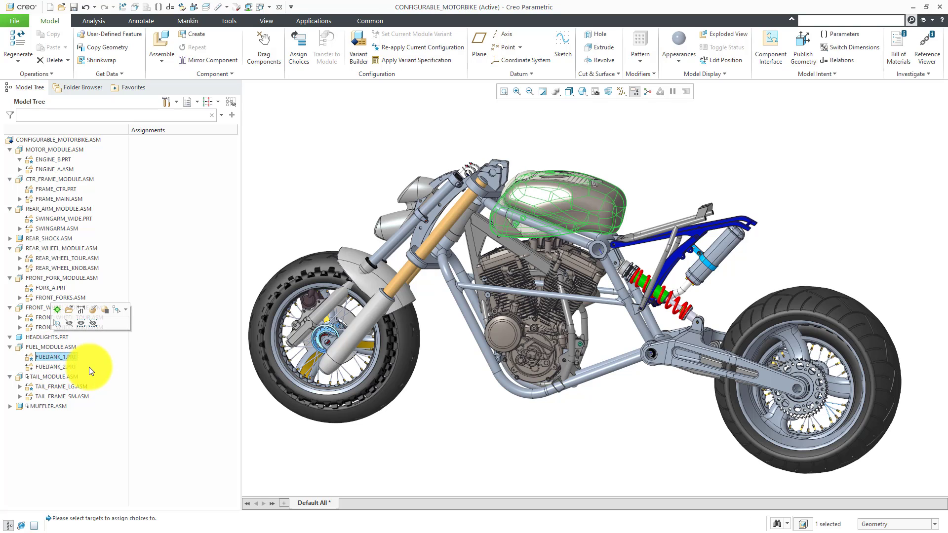
left_click(58, 375)
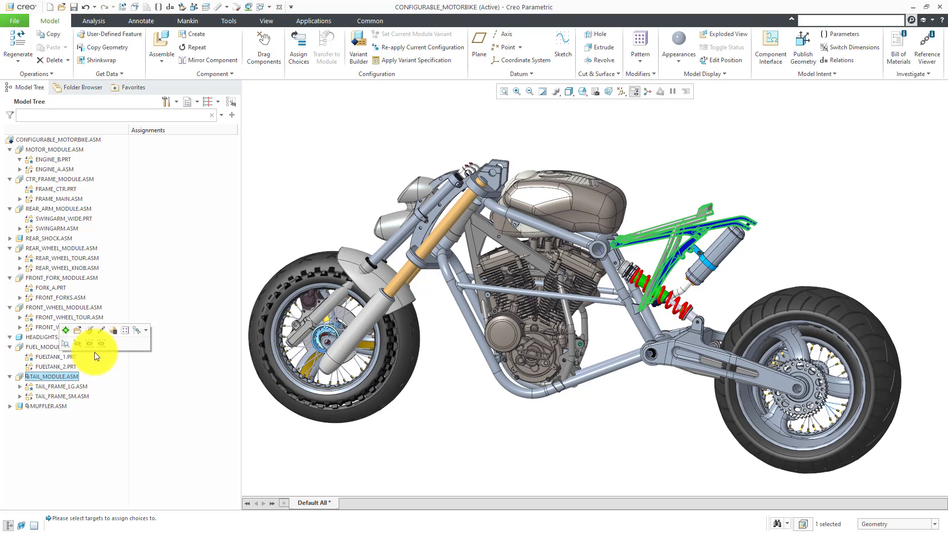
left_click(305, 149)
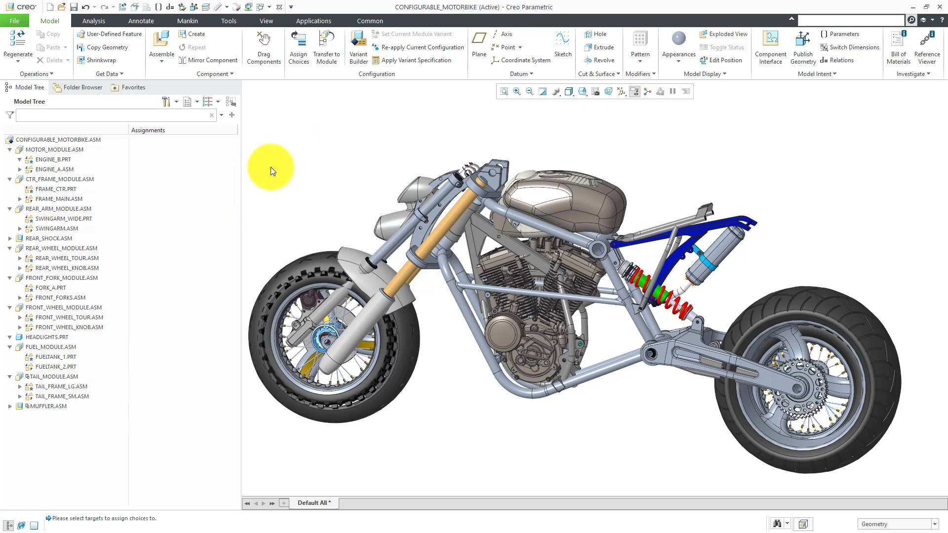
left_click(56, 239)
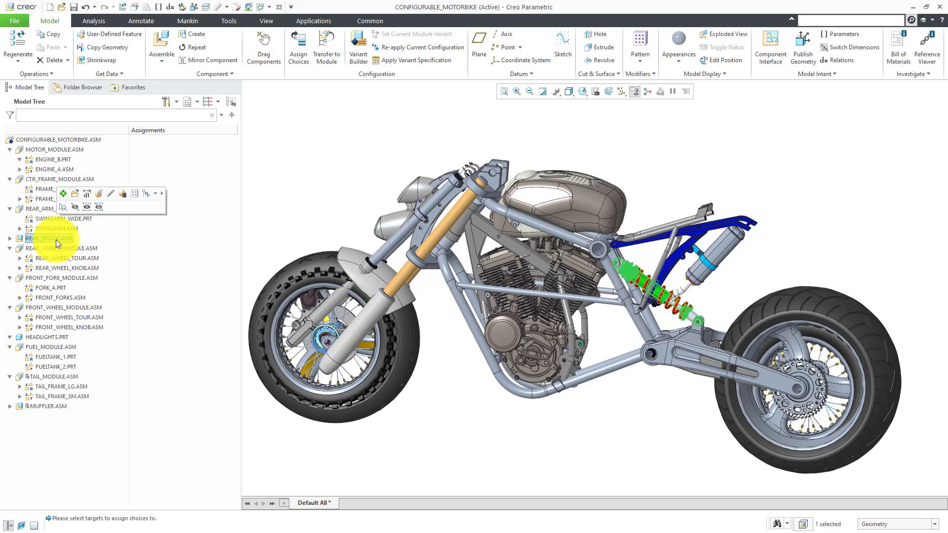
left_click(48, 339)
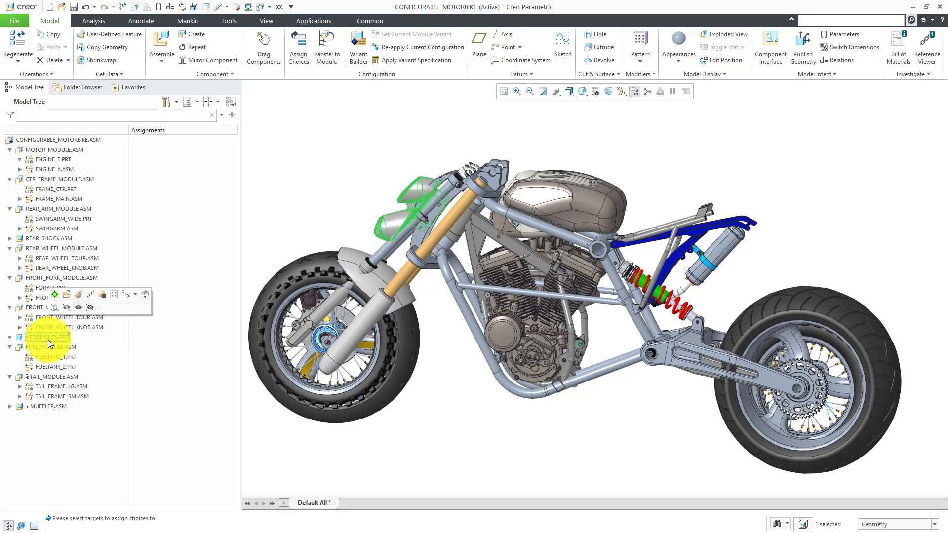
left_click(300, 171)
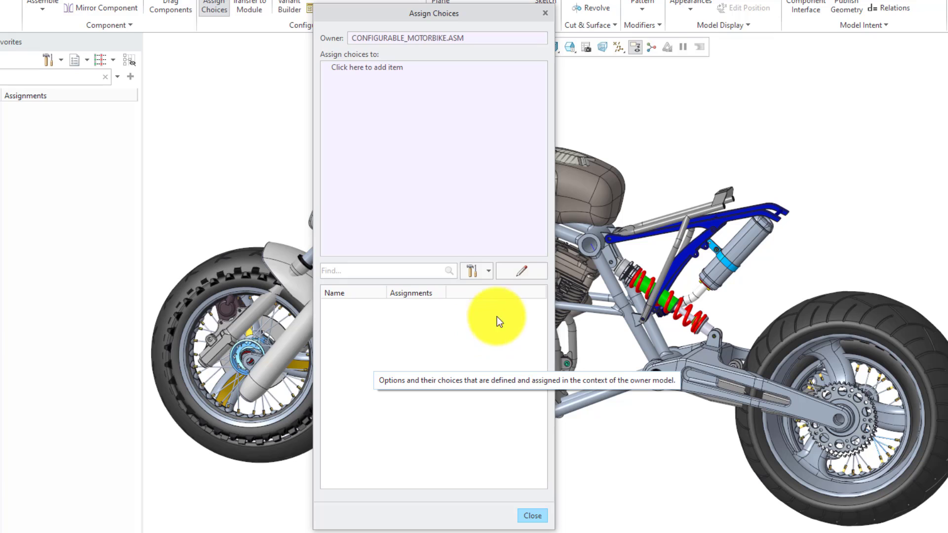
left_click(523, 272)
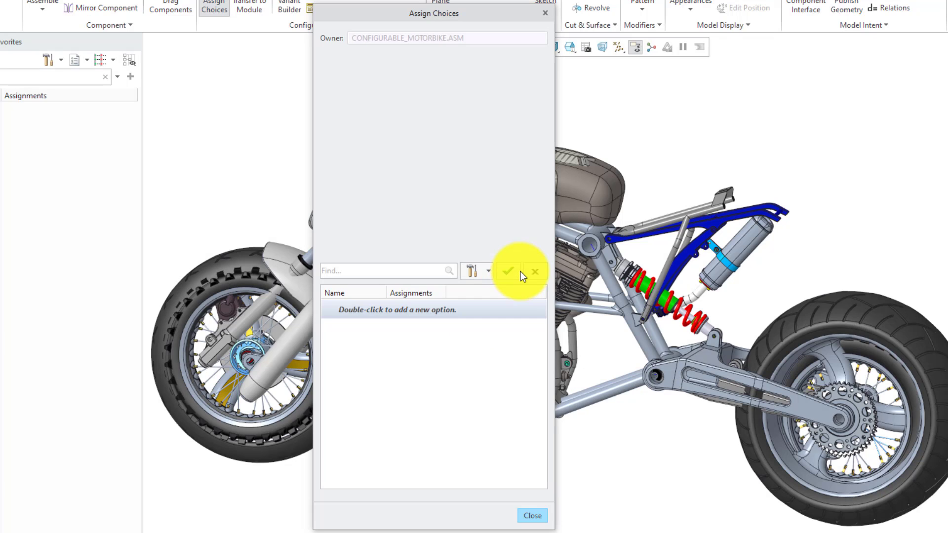
Create the POWER option with choices 450CC and 125CC
double_click(362, 310)
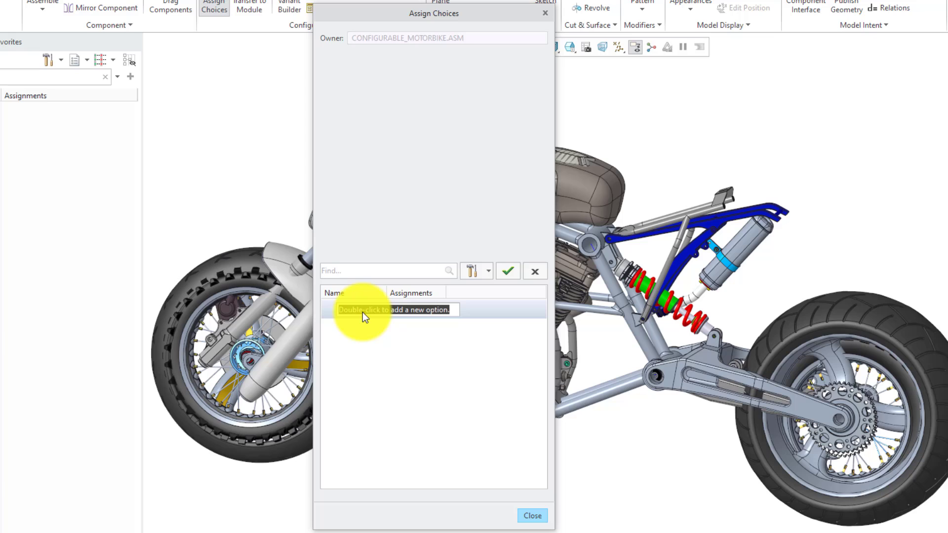
type("P")
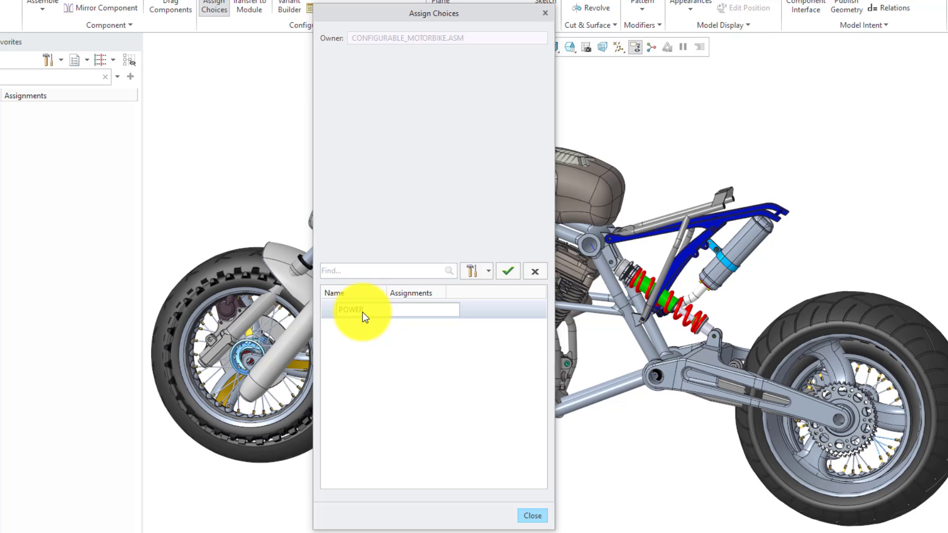
type("OWER")
key("Return")
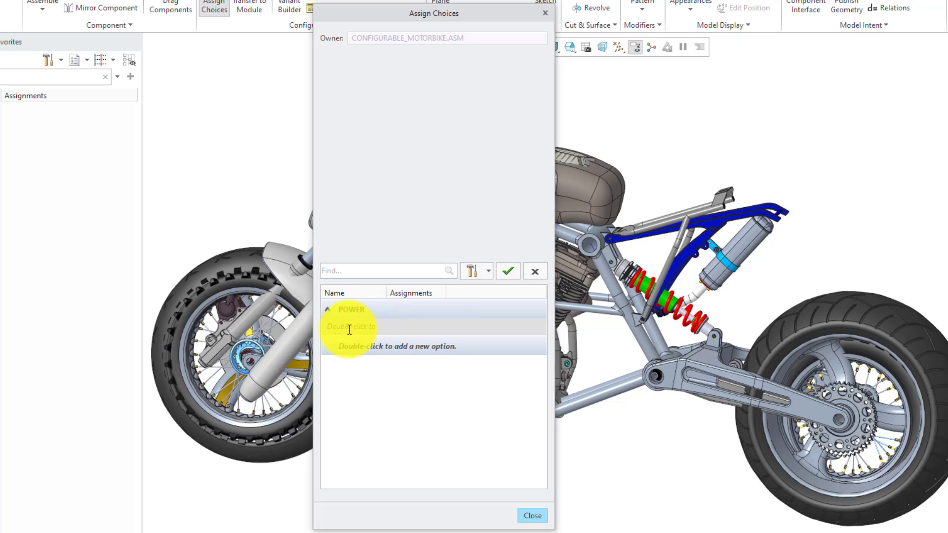
double_click(350, 330)
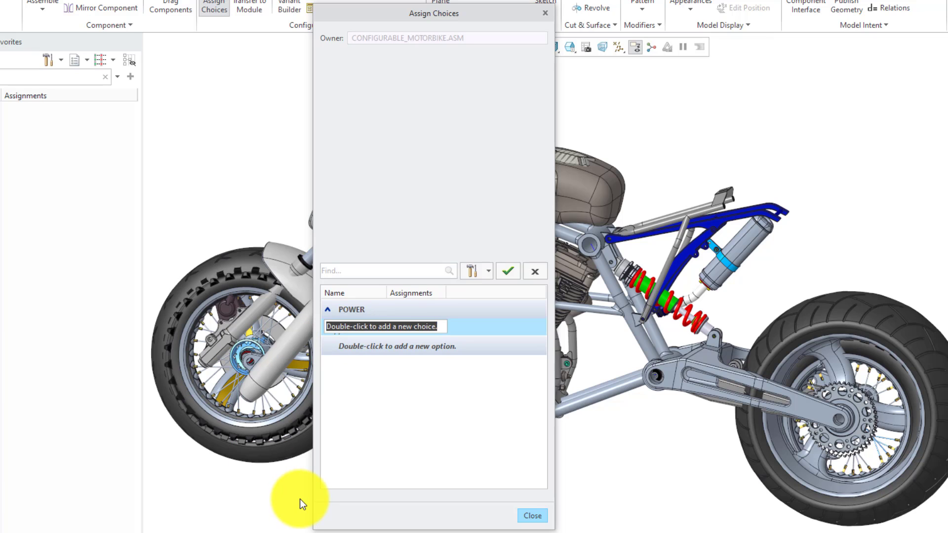
type("450")
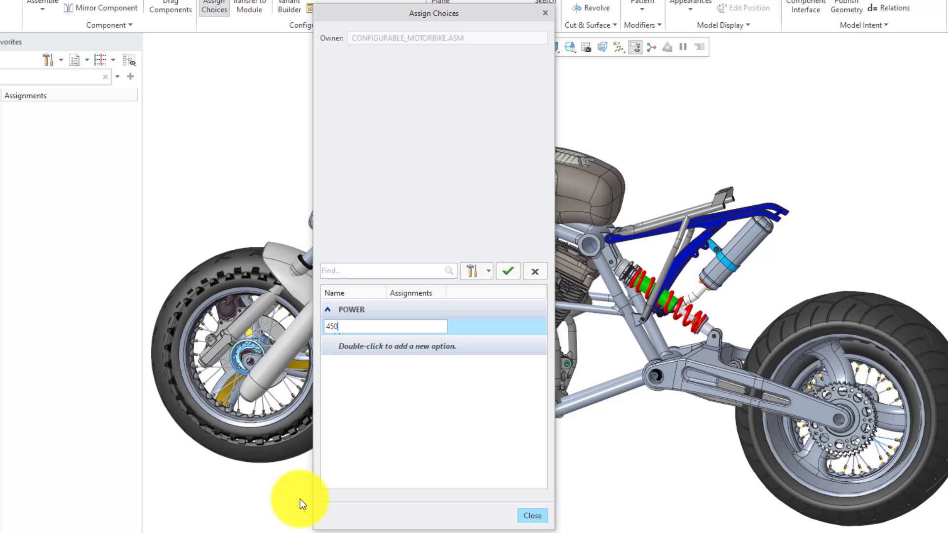
type("CC")
key("Return")
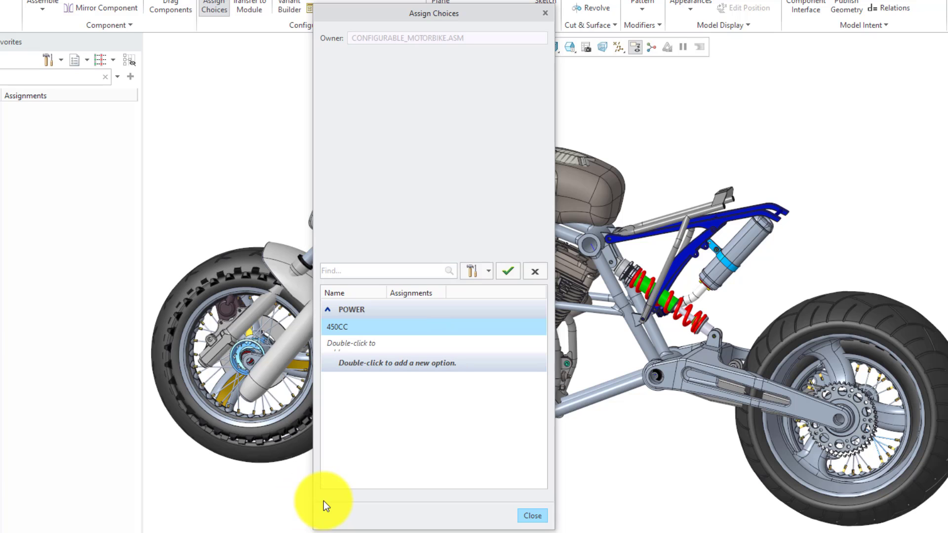
double_click(344, 346)
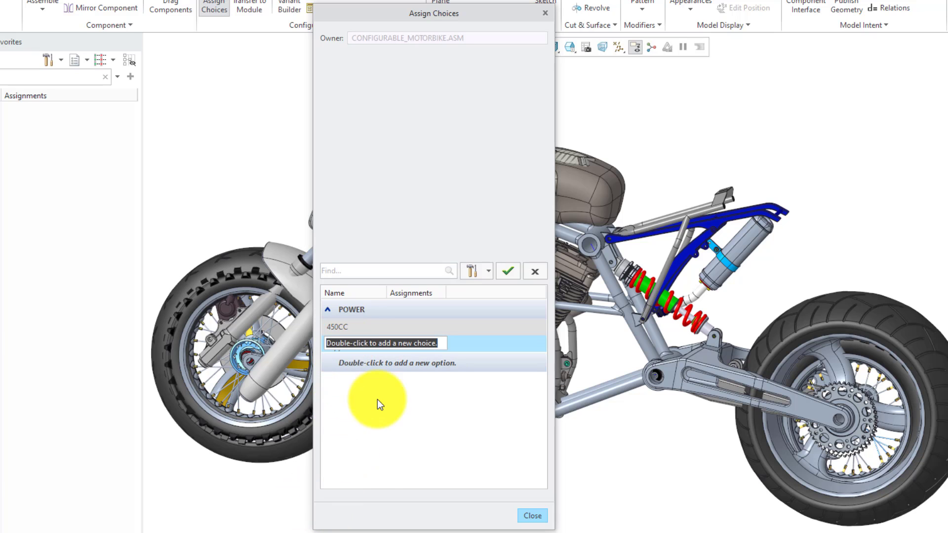
type("125")
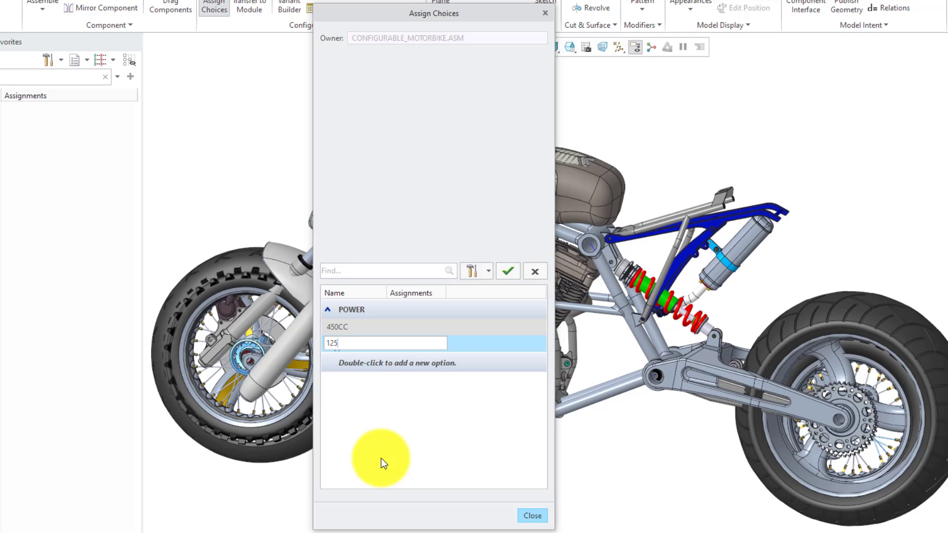
type("CC")
key("Return")
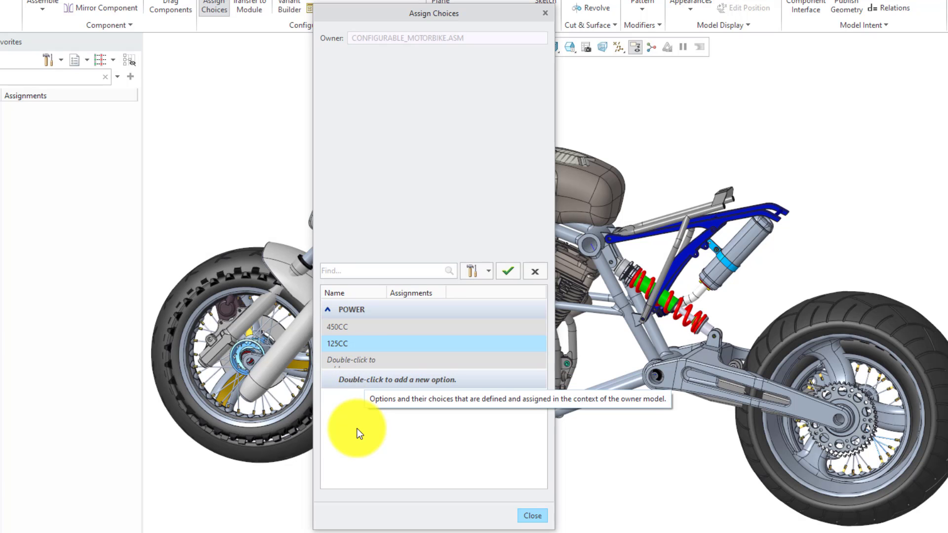
Add a SIZE option with choices LONG and SHORT, then collapse the SIZE and POWER groups
double_click(347, 380)
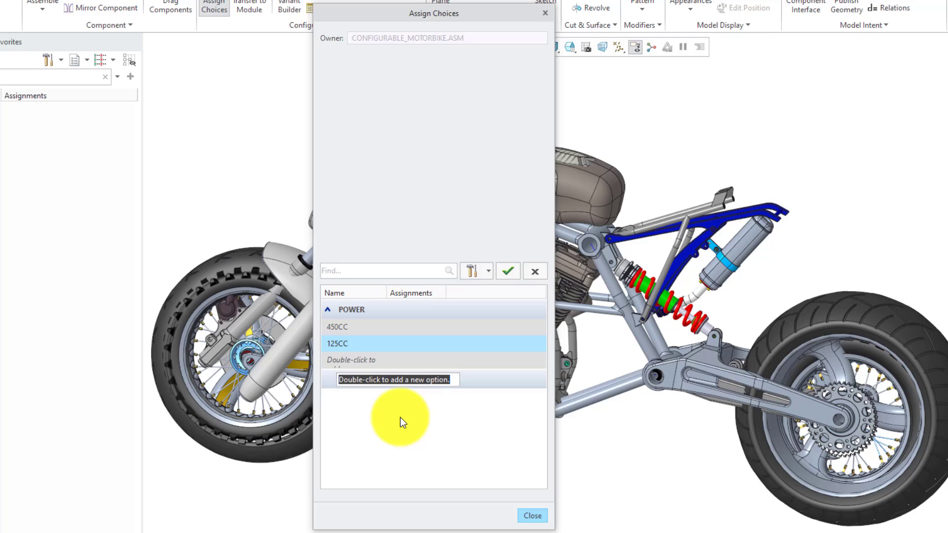
type("SIZE")
key("Return")
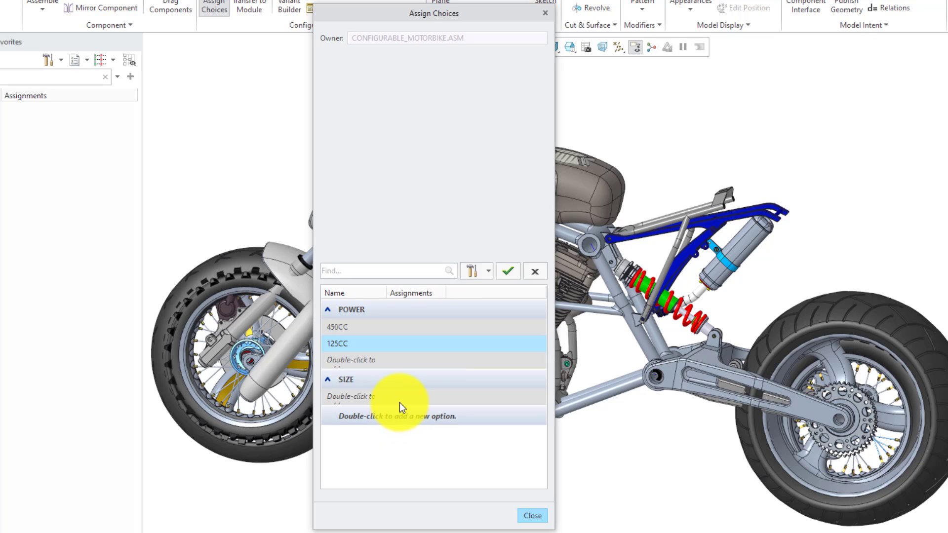
double_click(374, 399)
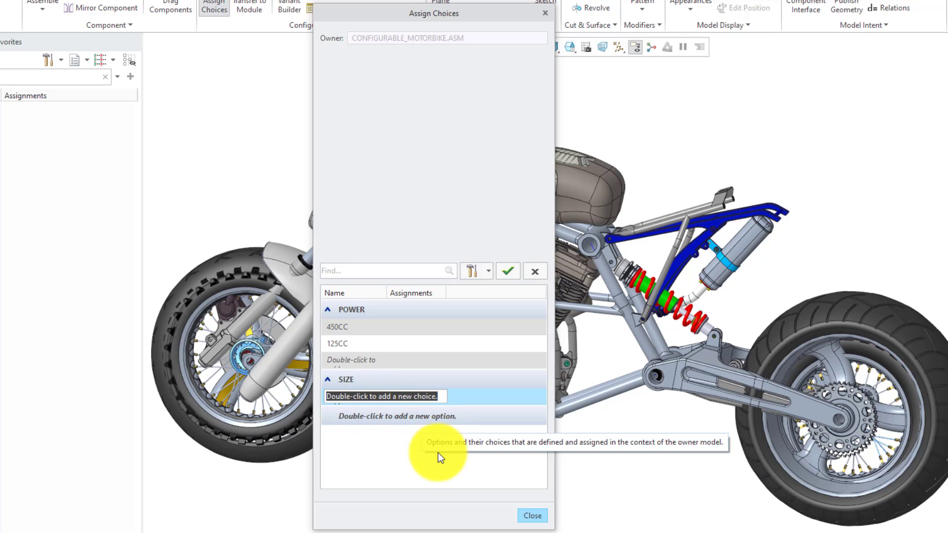
type("LONG")
key("Return")
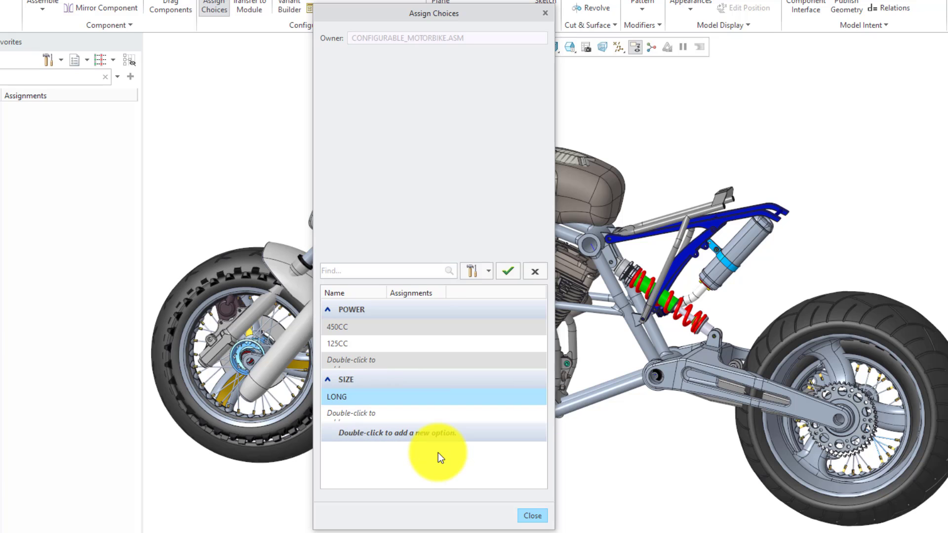
double_click(374, 413)
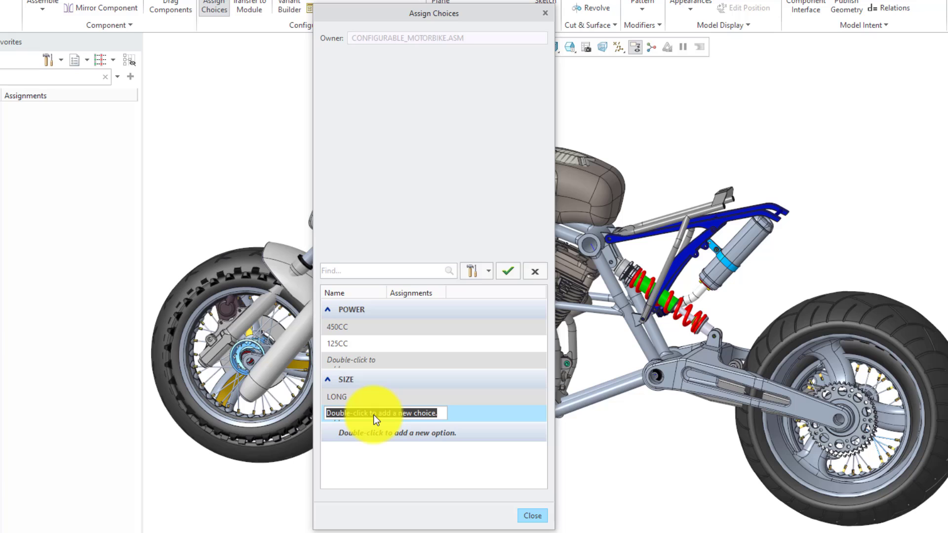
type("SHORT")
key("Return")
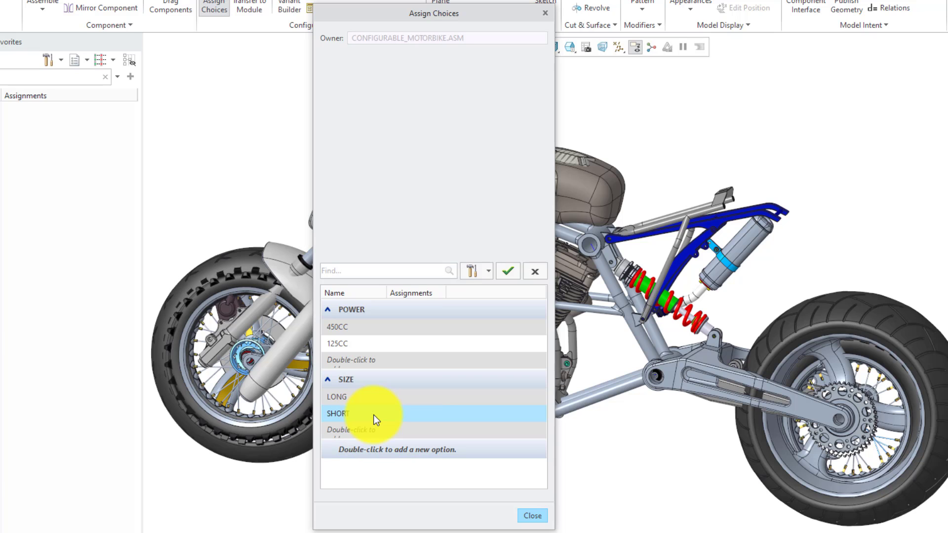
left_click(328, 380)
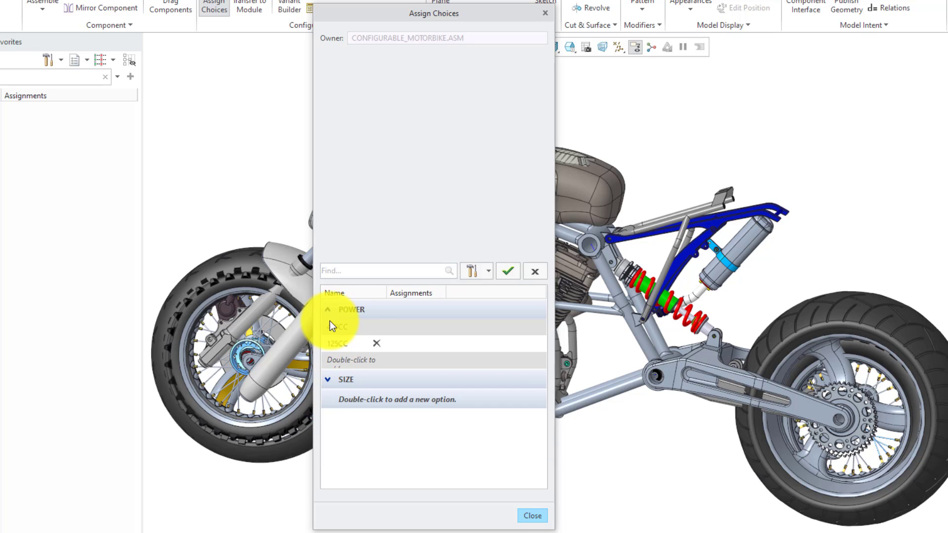
left_click(327, 310)
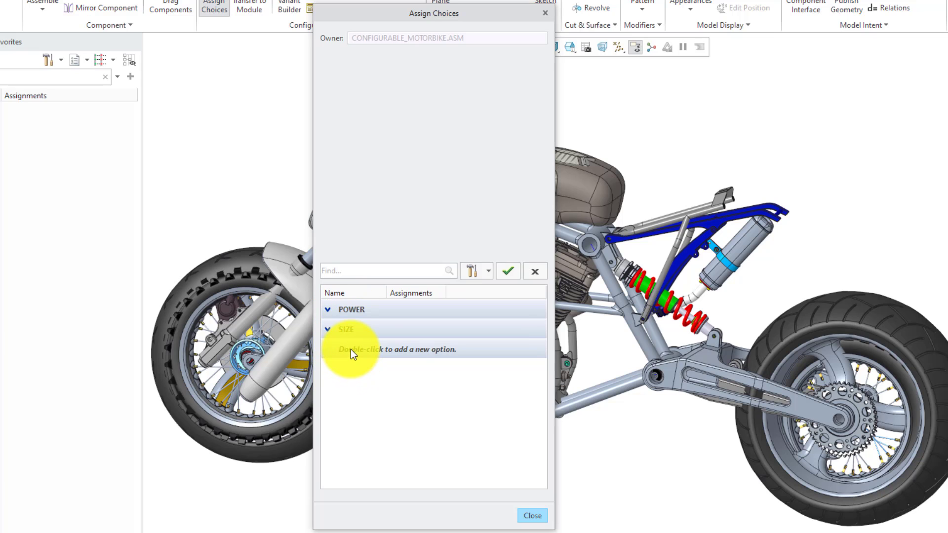
Create the STYLE option with choices ROAD and OFFROAD
double_click(350, 348)
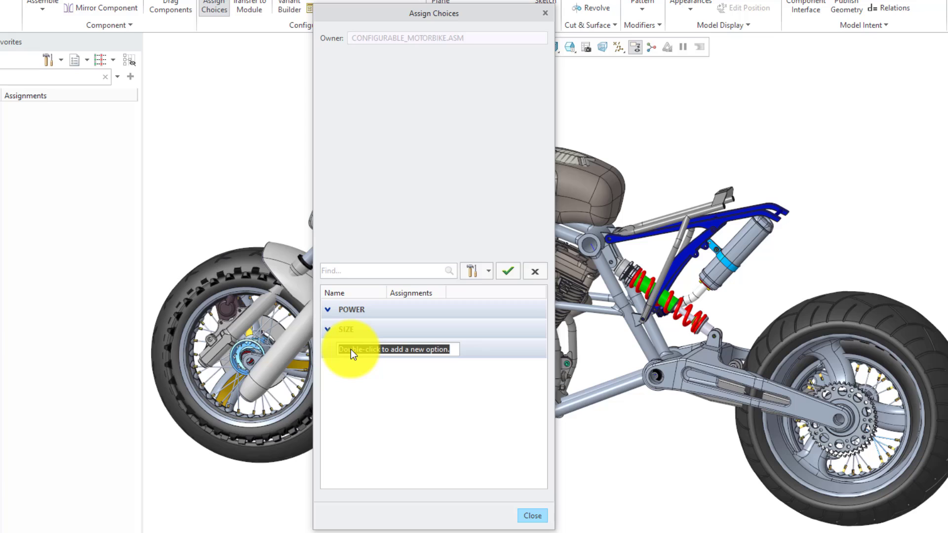
type("STYLE")
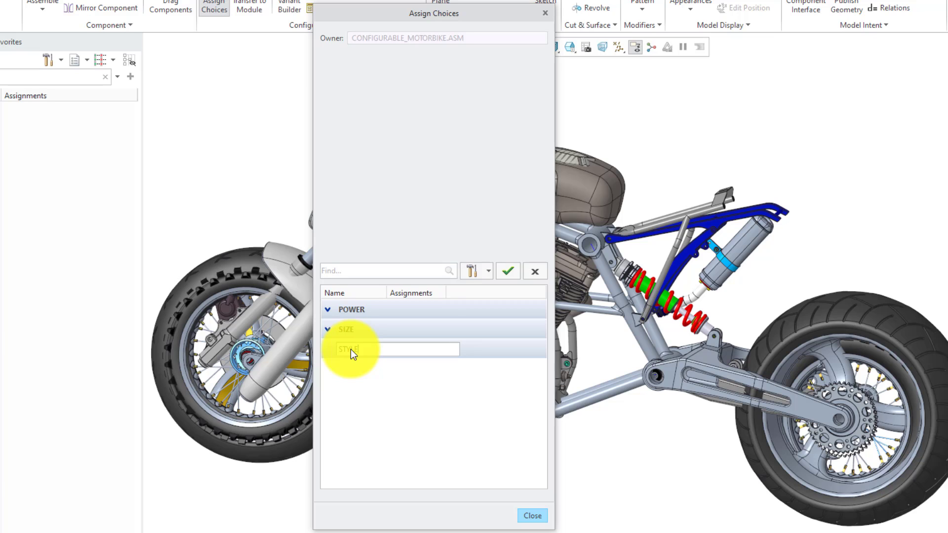
key("Return")
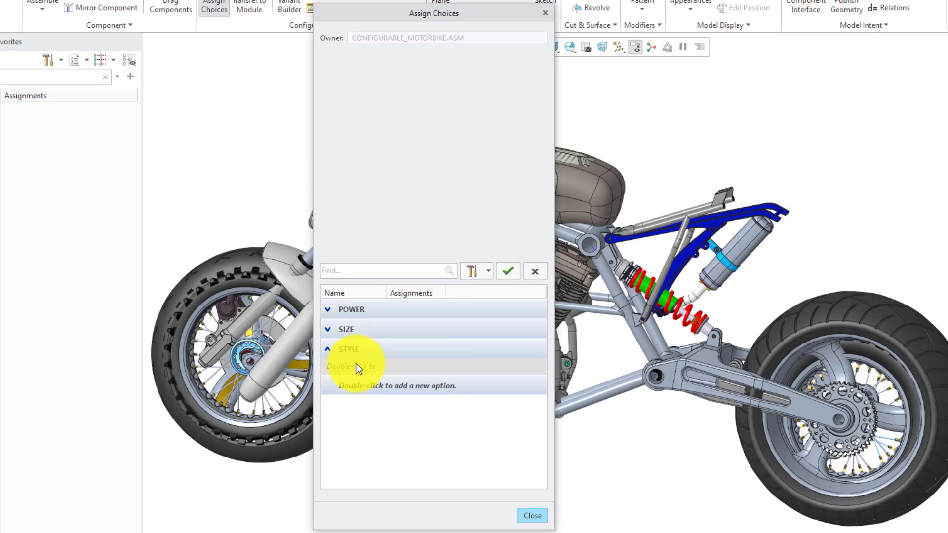
double_click(356, 368)
type("ROAD")
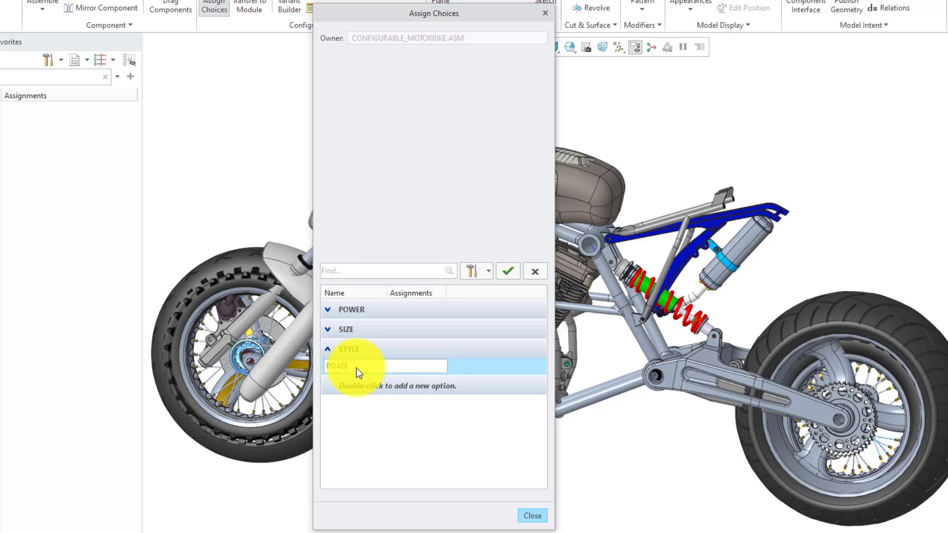
key("Return")
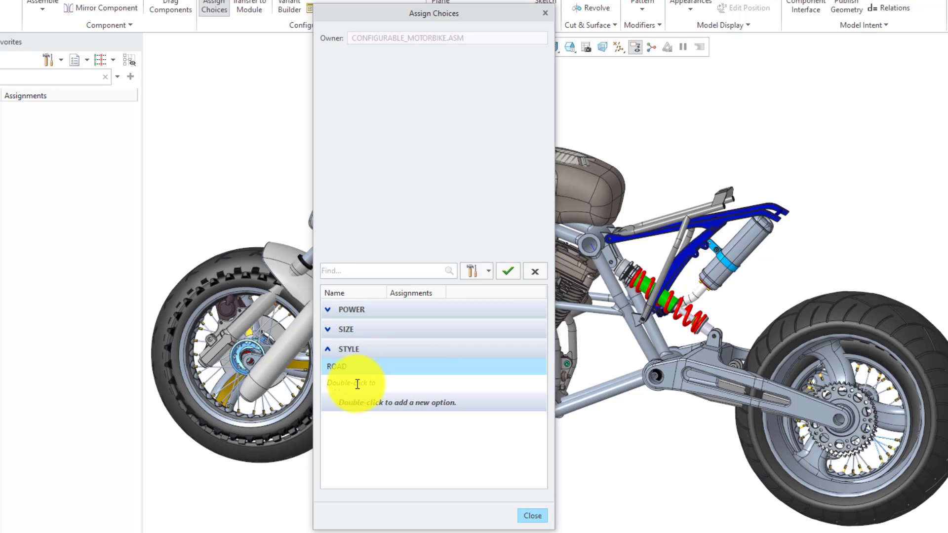
double_click(356, 384)
type("OFF")
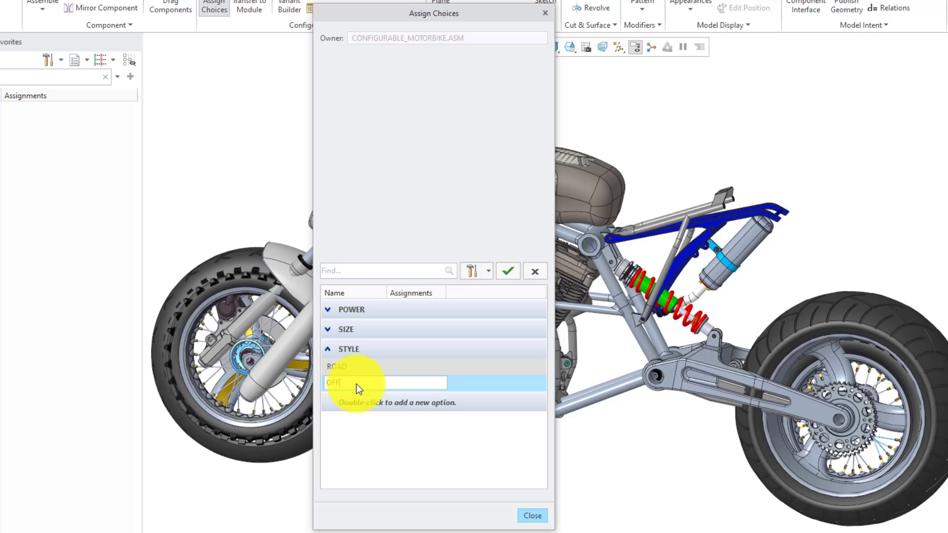
type("ROAD")
key("Return")
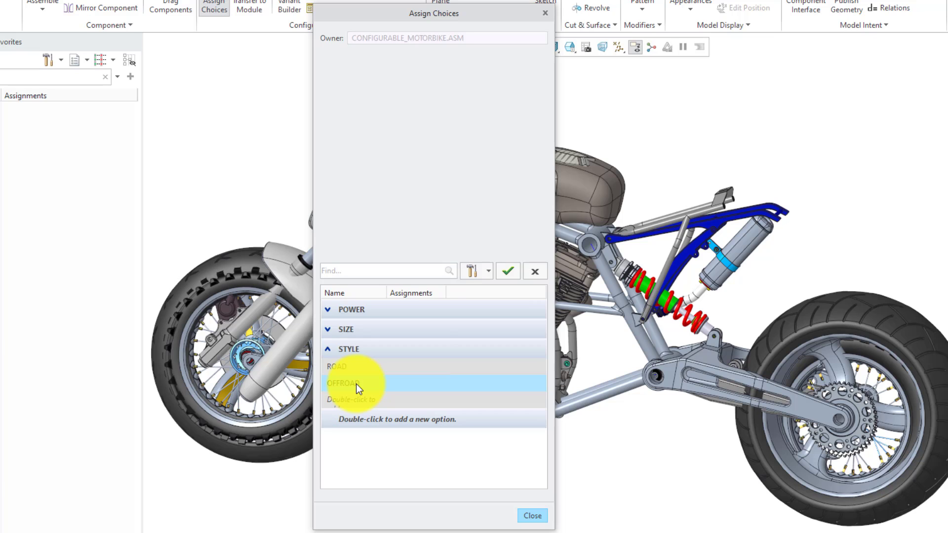
Add a new option named FUEL
double_click(351, 423)
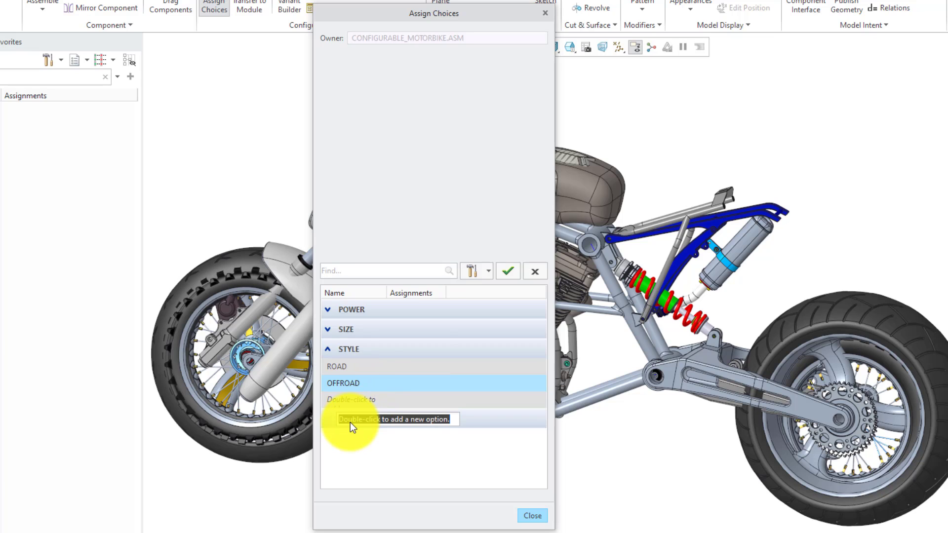
type("FUEL")
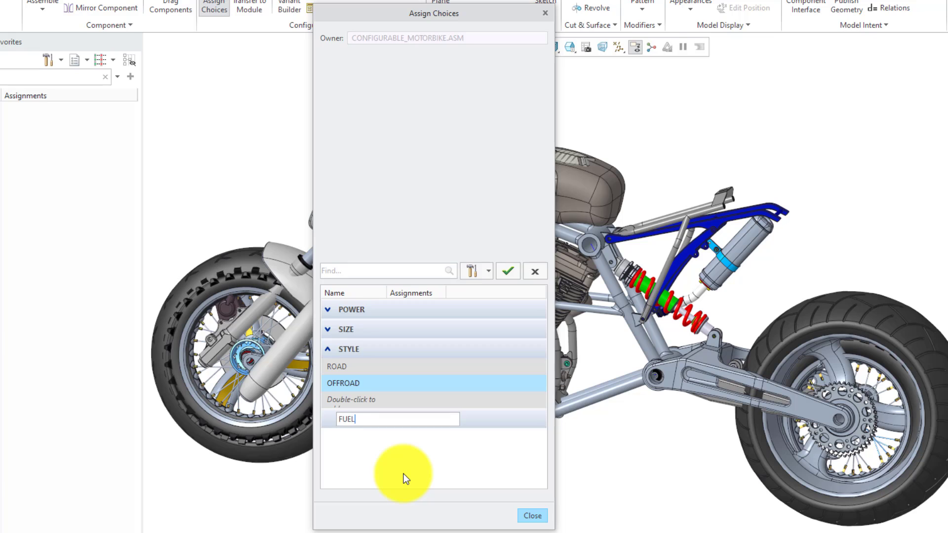
key("Return")
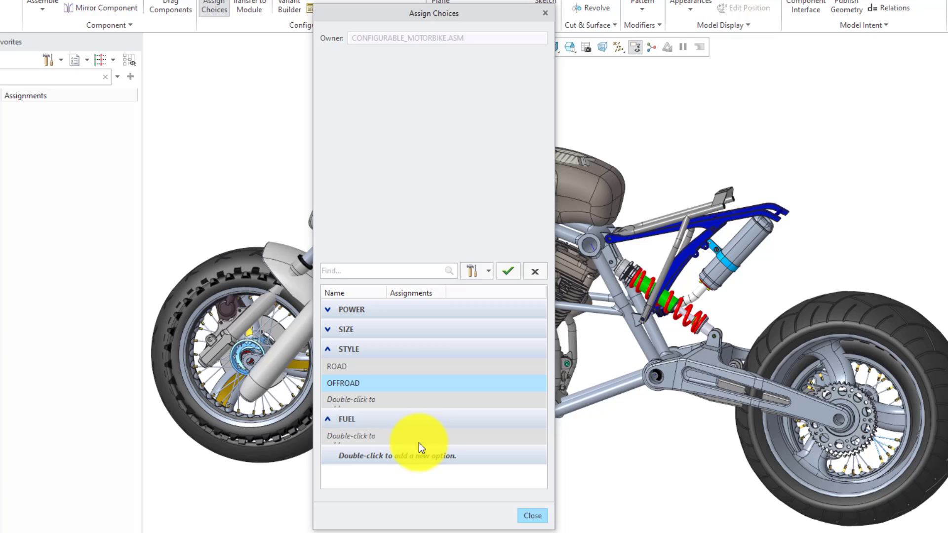
Add LARGE and SMALL choices under FUEL, then collapse the STYLE and FUEL groups
double_click(371, 438)
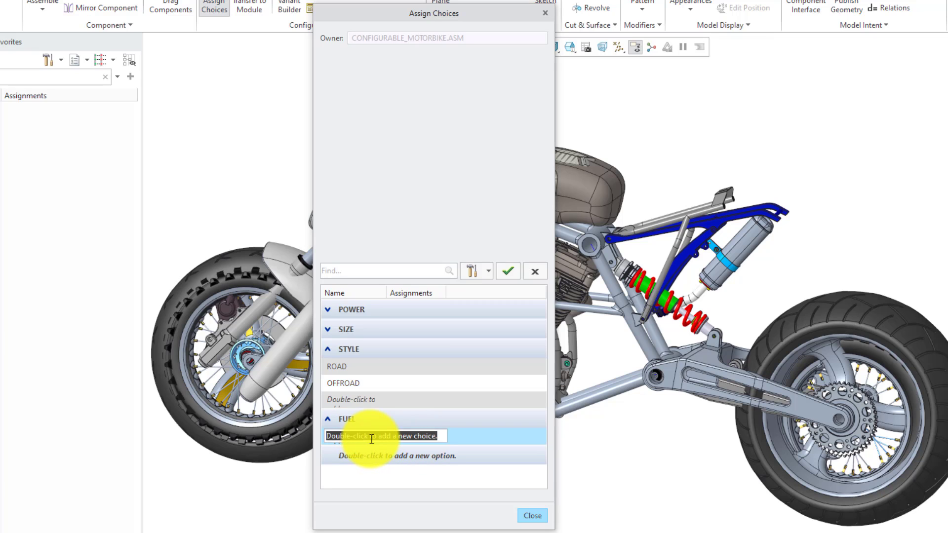
type("LARGE")
key("Return")
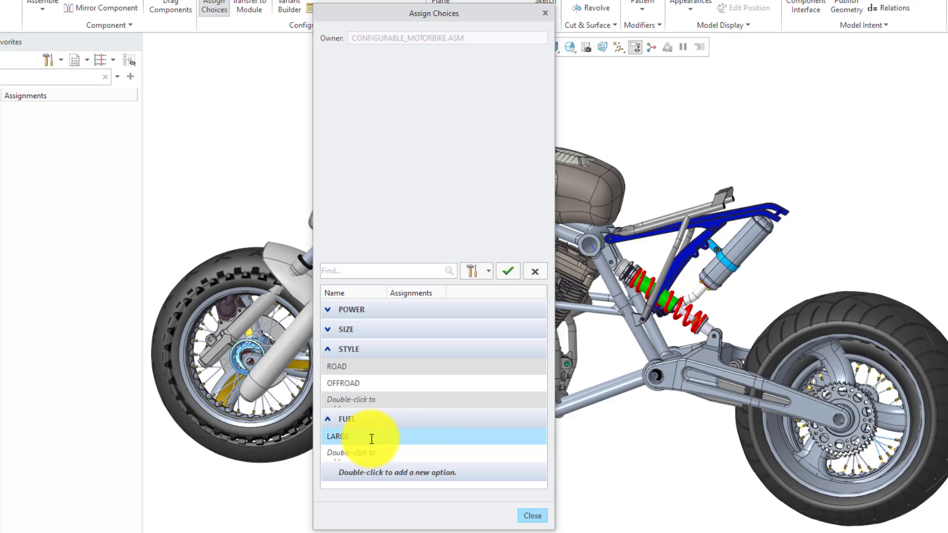
double_click(369, 453)
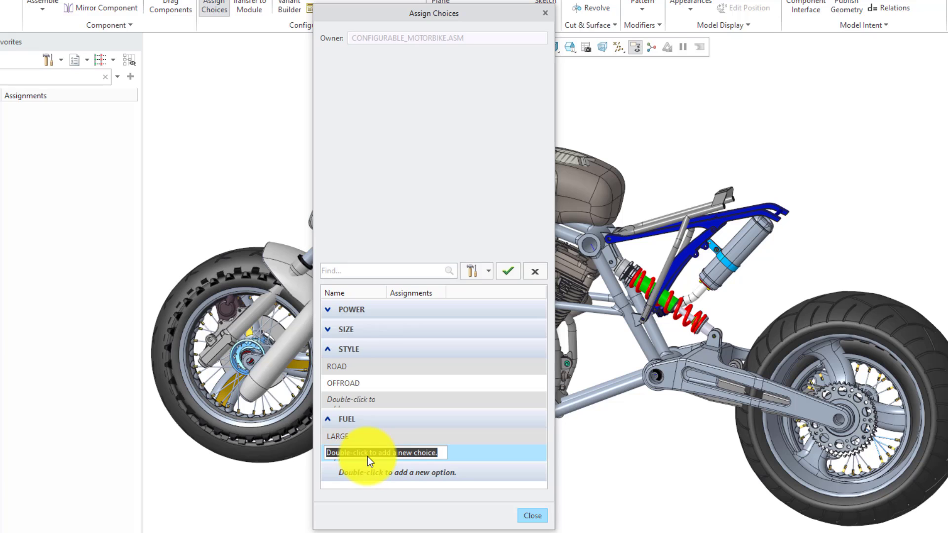
type("SMALL")
key("Return")
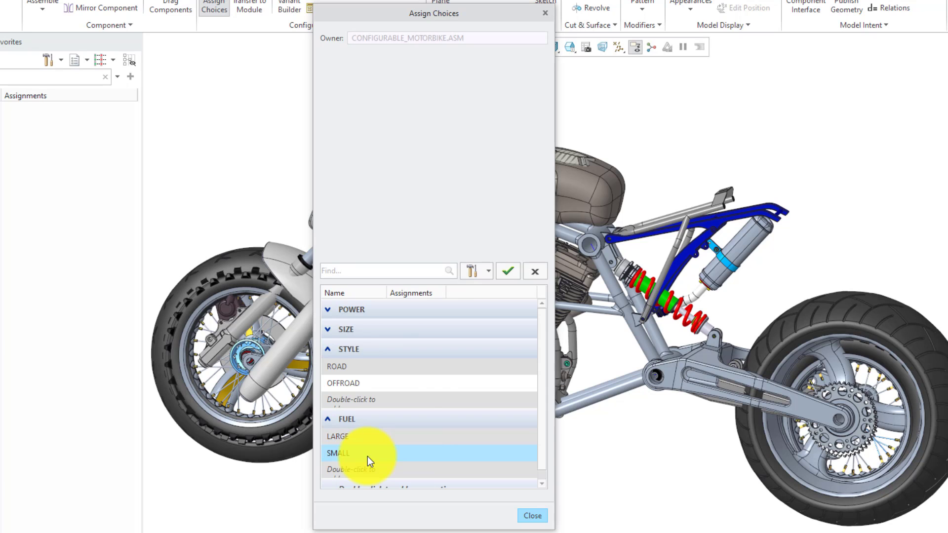
scroll(402, 413, "down", 1)
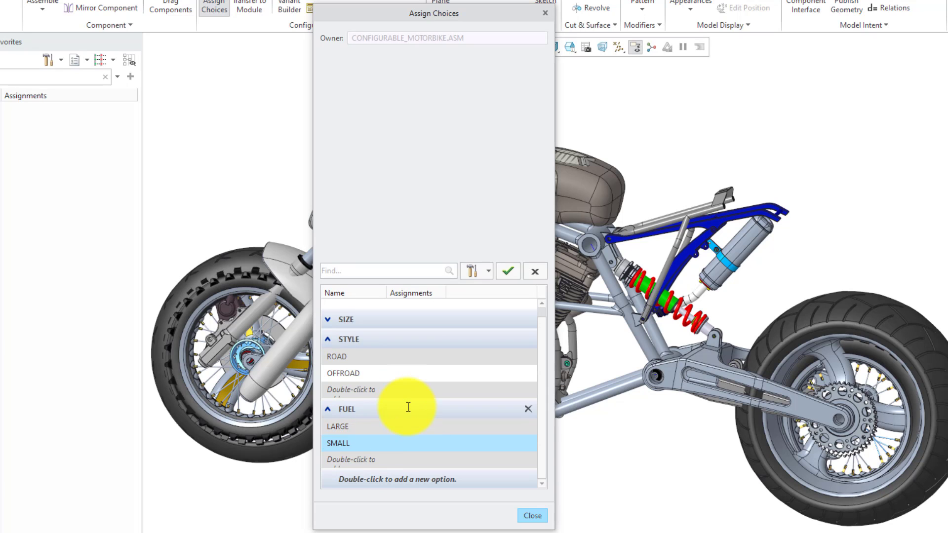
left_click(328, 340)
left_click(329, 369)
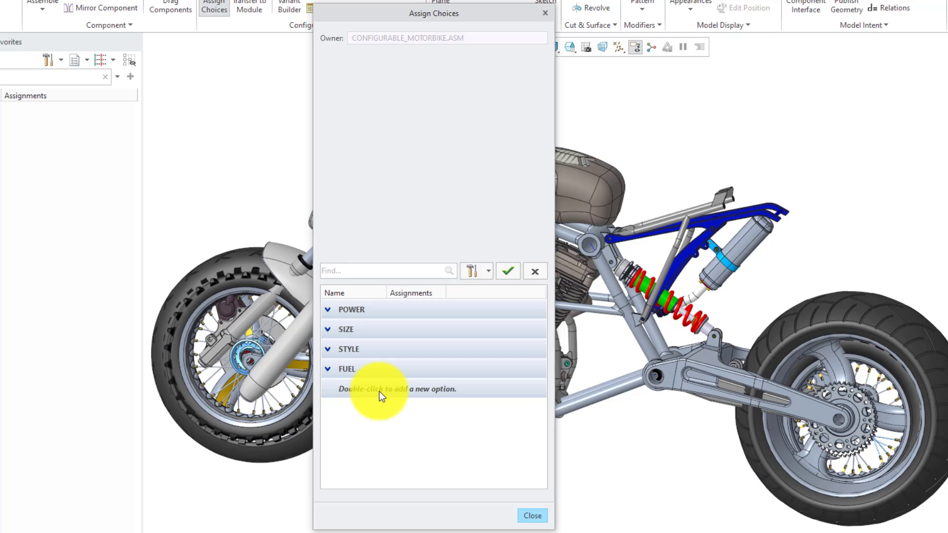
Create a HEADLIGHTS option with the choices YES and NO
double_click(379, 392)
type("HEA")
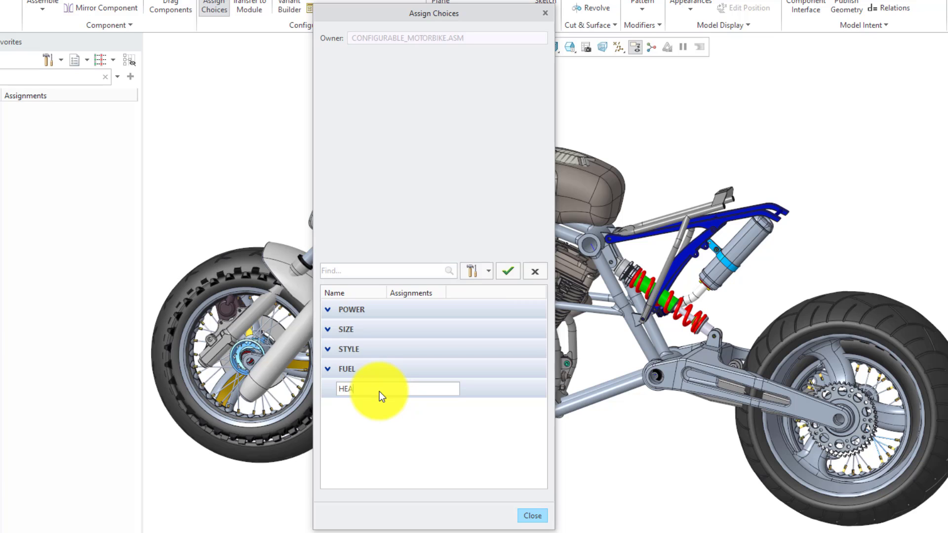
type("DLIGHTS")
key("Return")
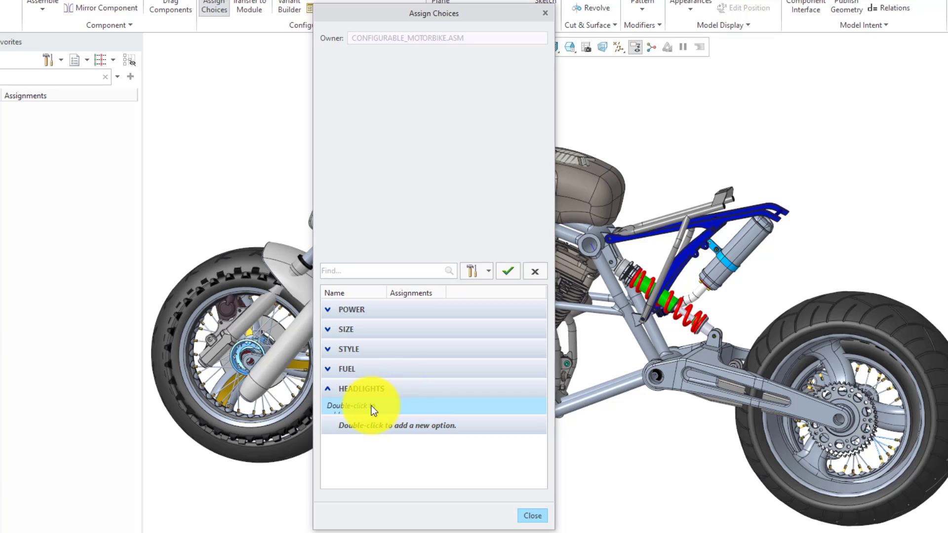
double_click(373, 410)
type("YES")
key("Return")
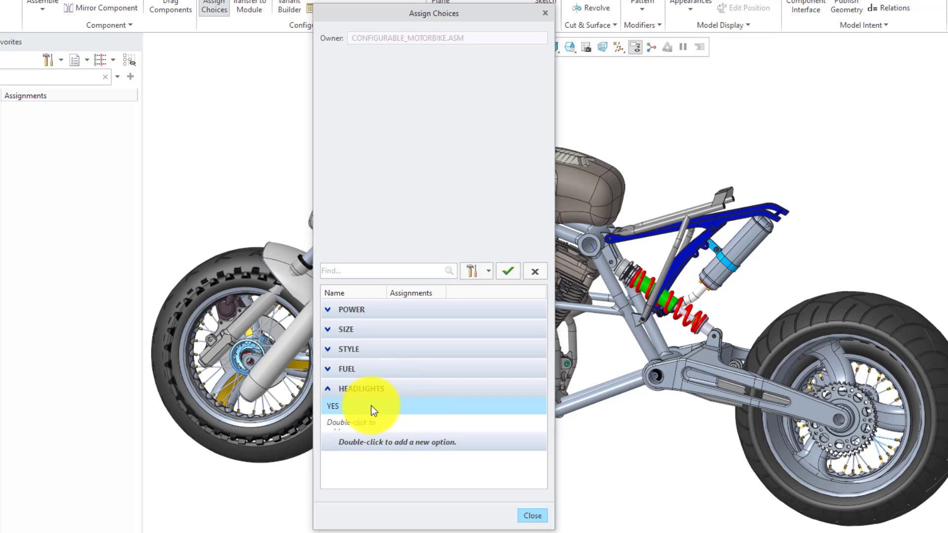
double_click(363, 427)
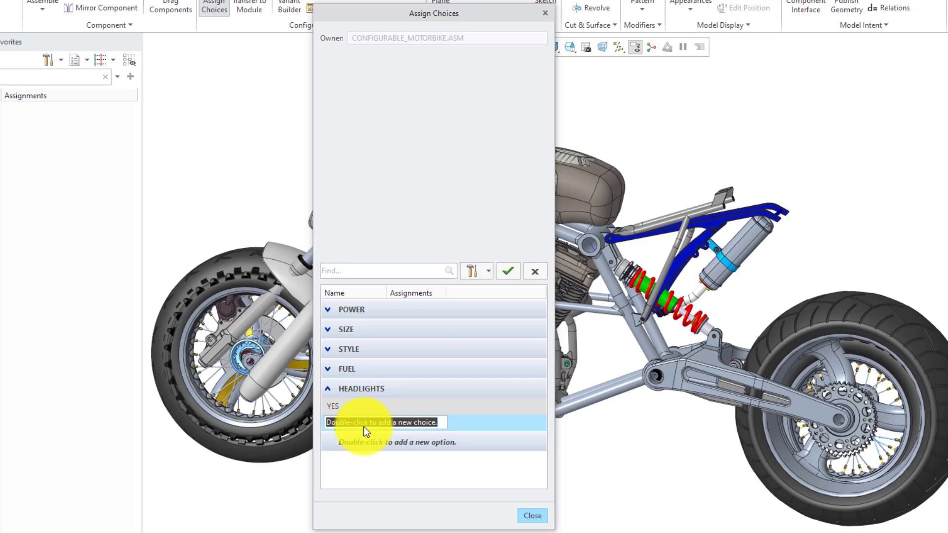
type("NO")
key("Return")
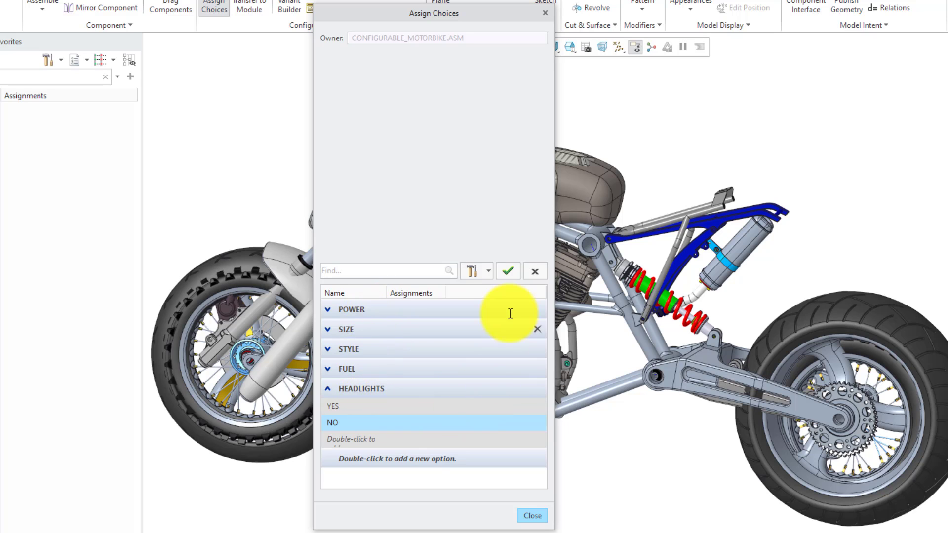
Apply the new options and expand the FUEL, STYLE, SIZE and POWER choice lists
left_click(513, 272)
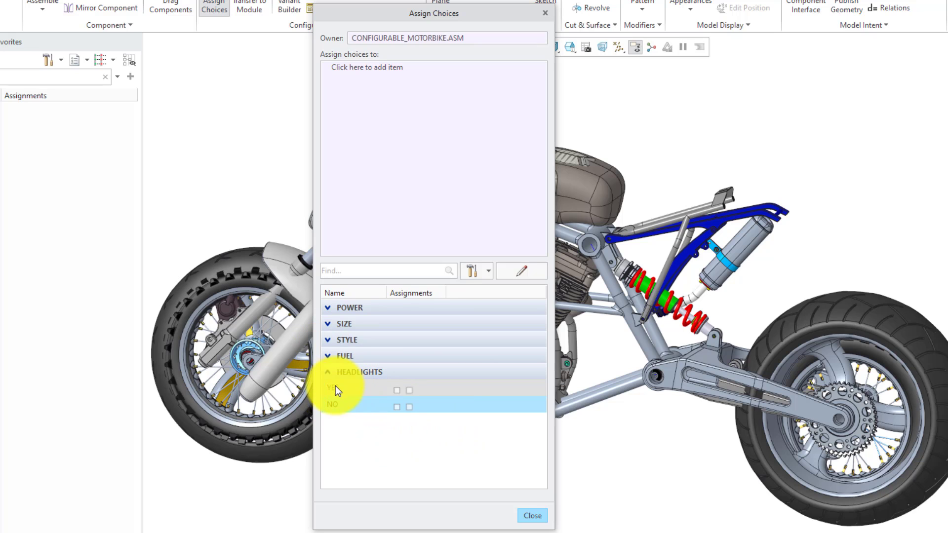
left_click(330, 357)
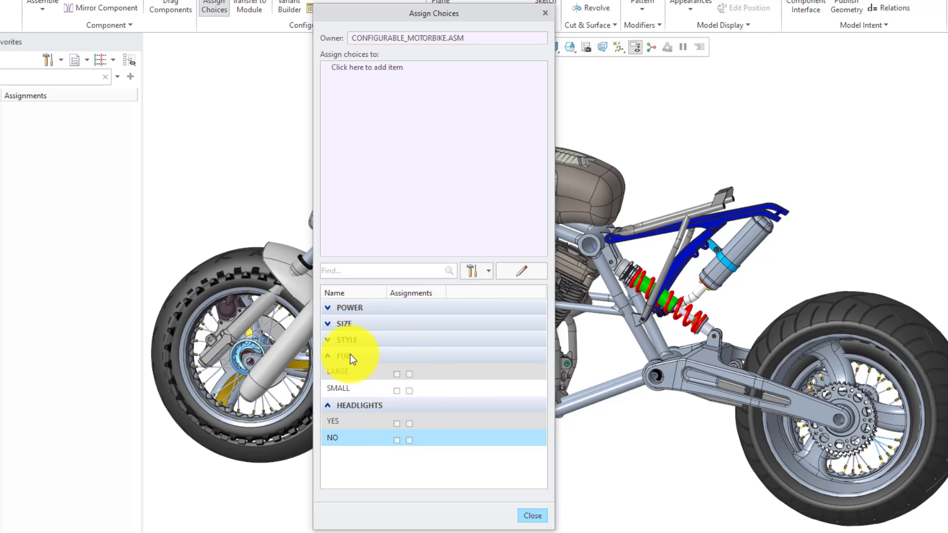
left_click(329, 340)
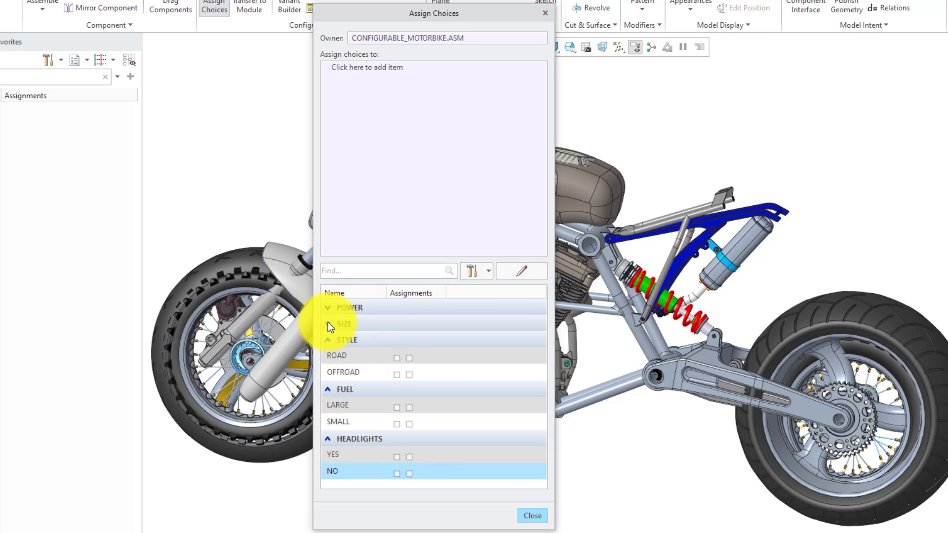
left_click(328, 323)
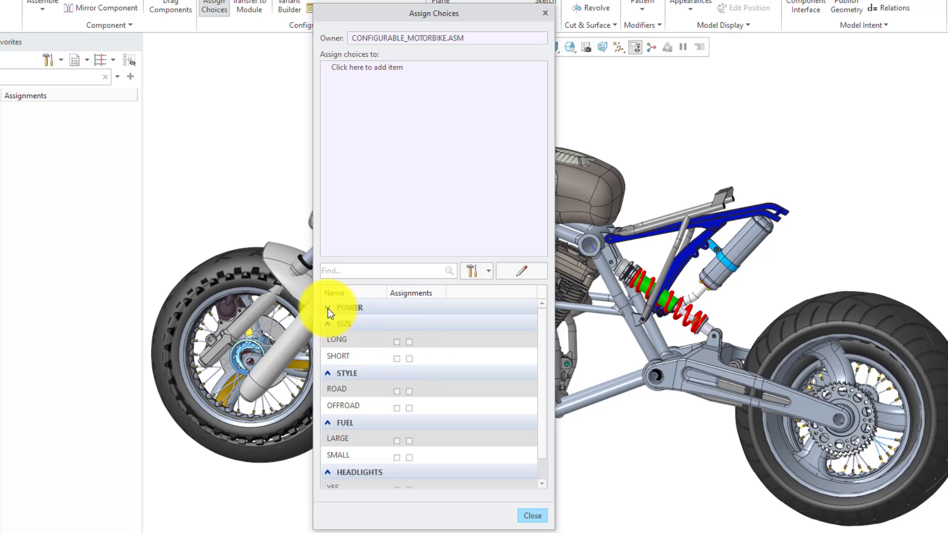
left_click(328, 308)
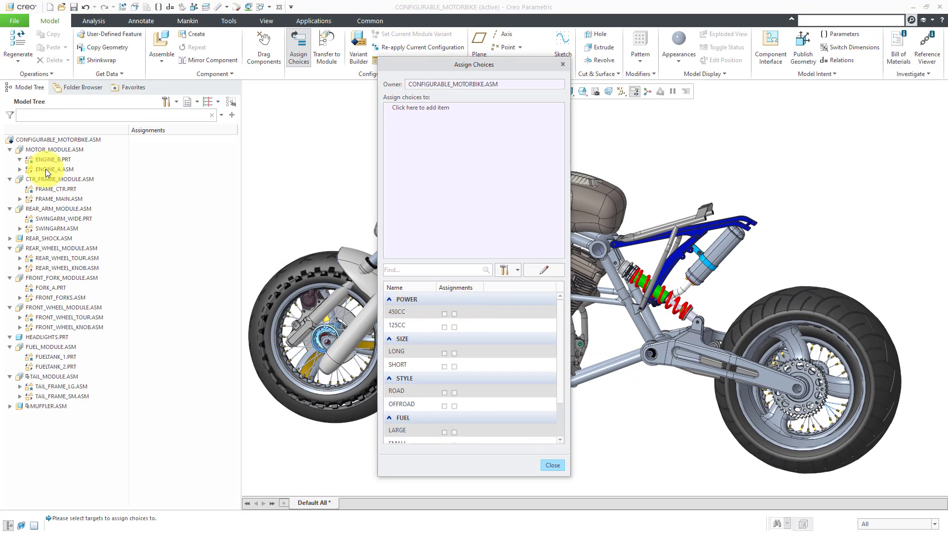
Target ENGINE_A.ASM and include it in the POWER choice 125CC
left_click(48, 170)
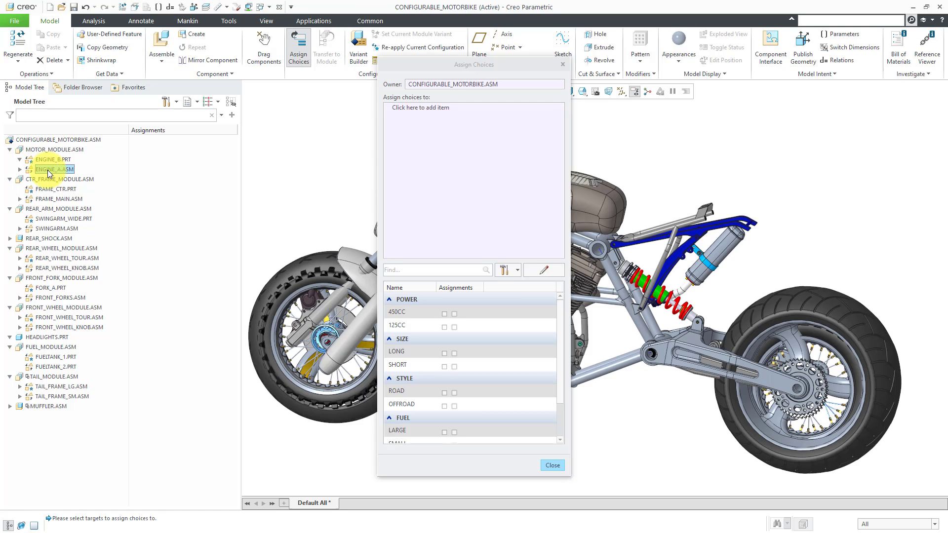
left_click(416, 108)
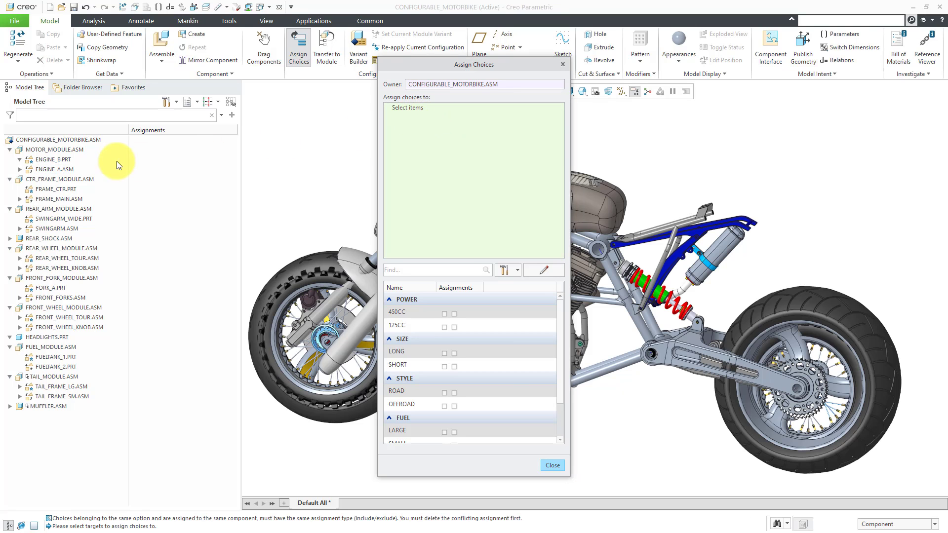
left_click(55, 169)
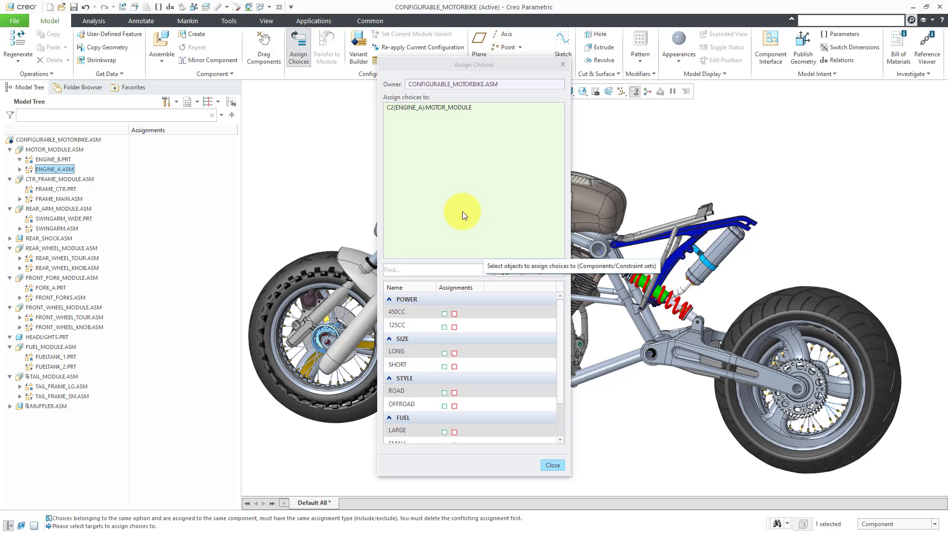
left_click(444, 327)
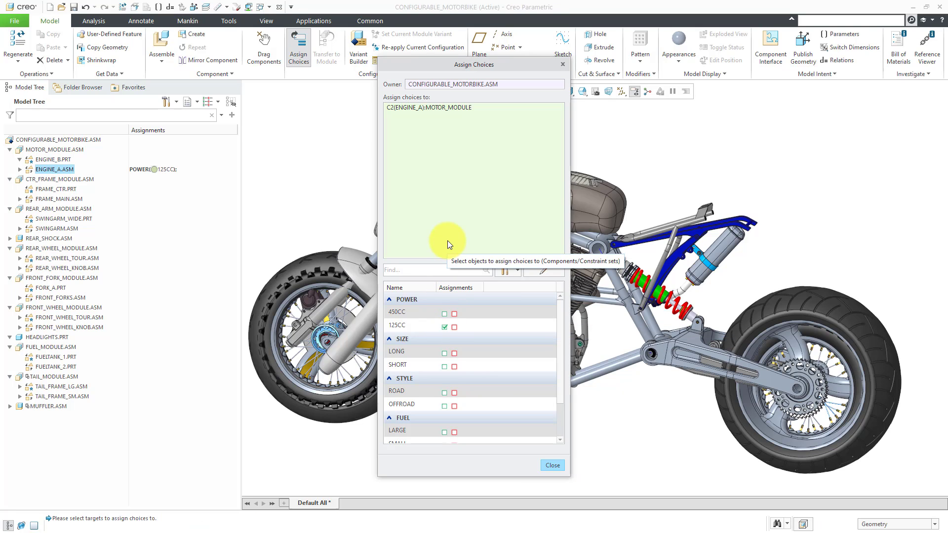
Target ENGINE_B.PRT and include it in the POWER choice 450CC
left_click(442, 170)
left_click(58, 159)
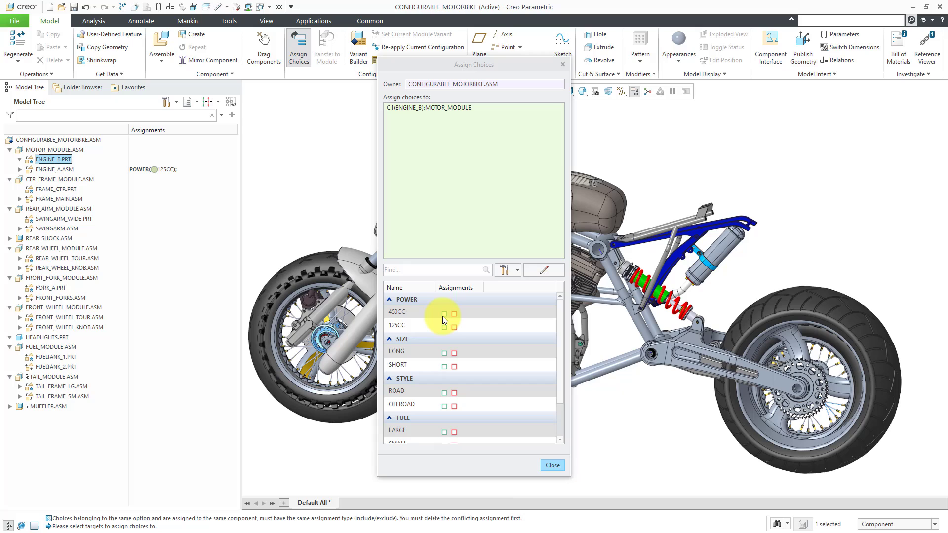
left_click(444, 314)
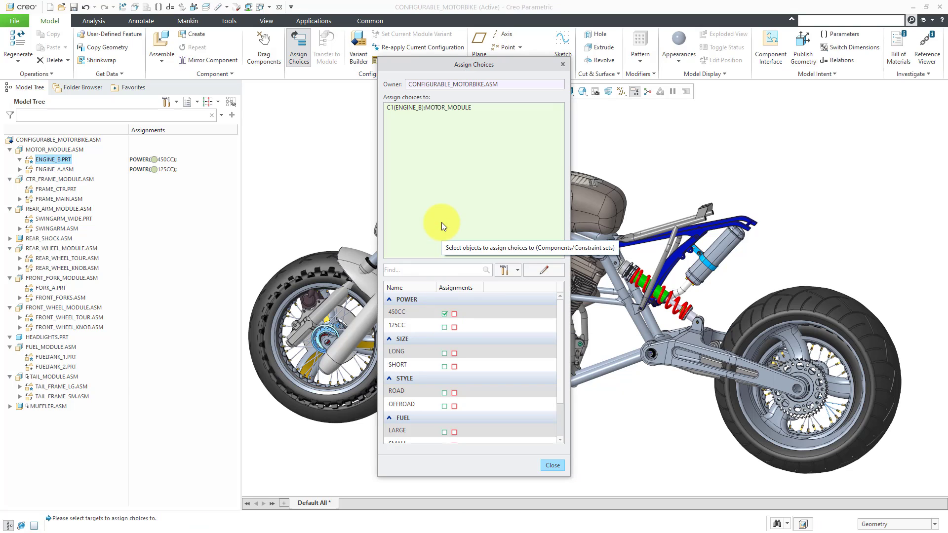
mouse_move(155, 164)
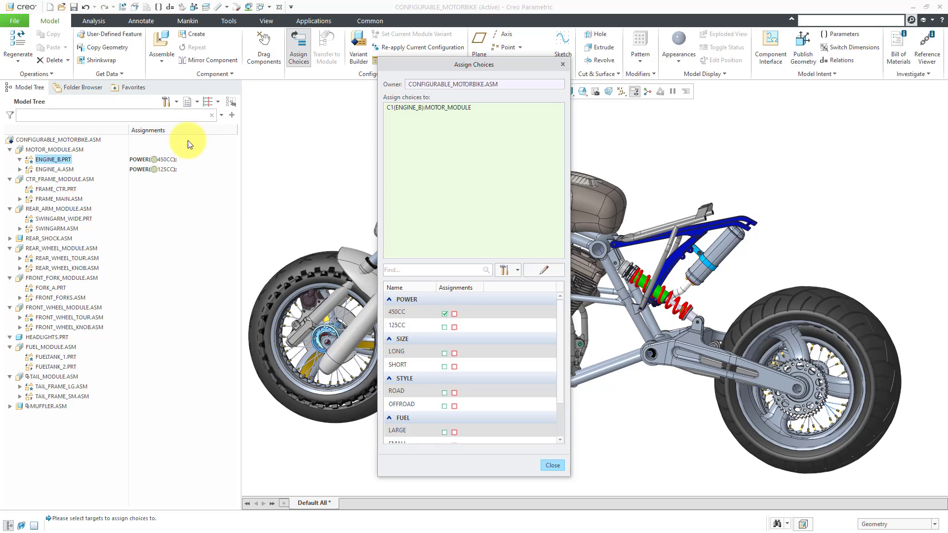
mouse_move(186, 166)
scroll(437, 389, "down", 2)
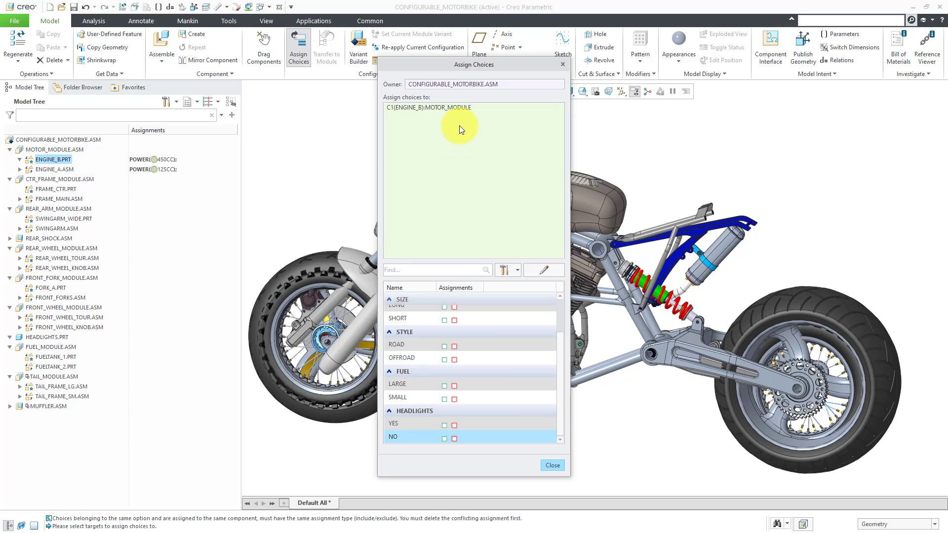
Assign FUEL LARGE to FUELTANK_1.PRT and FUEL SMALL to FUELTANK_2.PRT
left_click(348, 321)
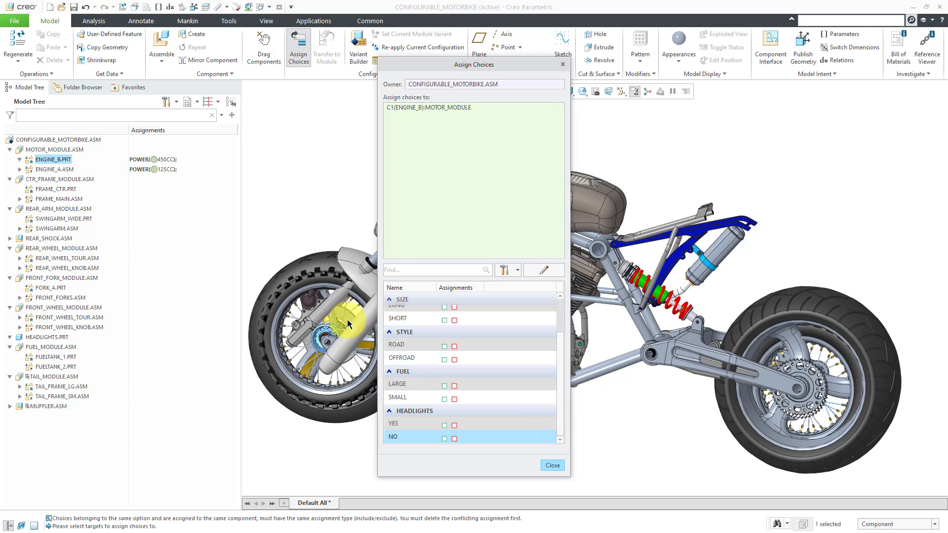
left_click(65, 357)
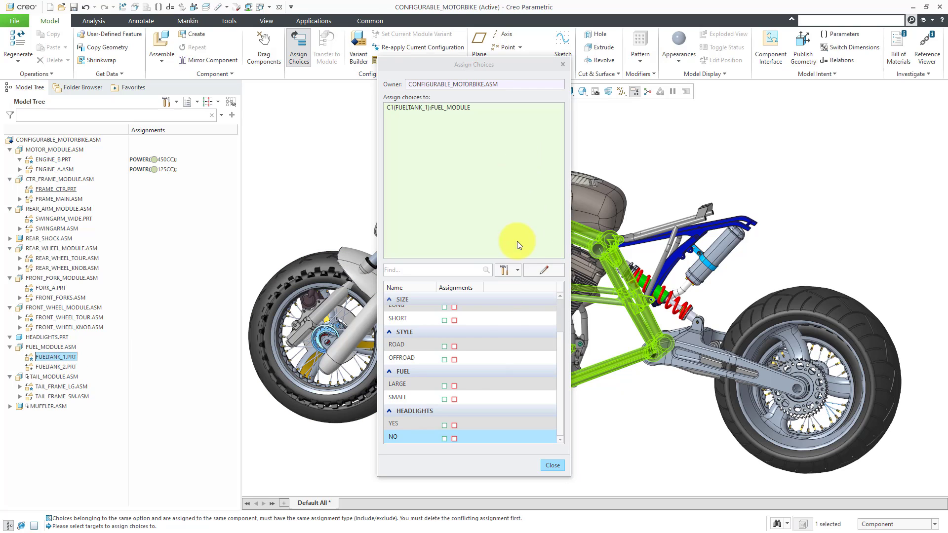
left_click(444, 386)
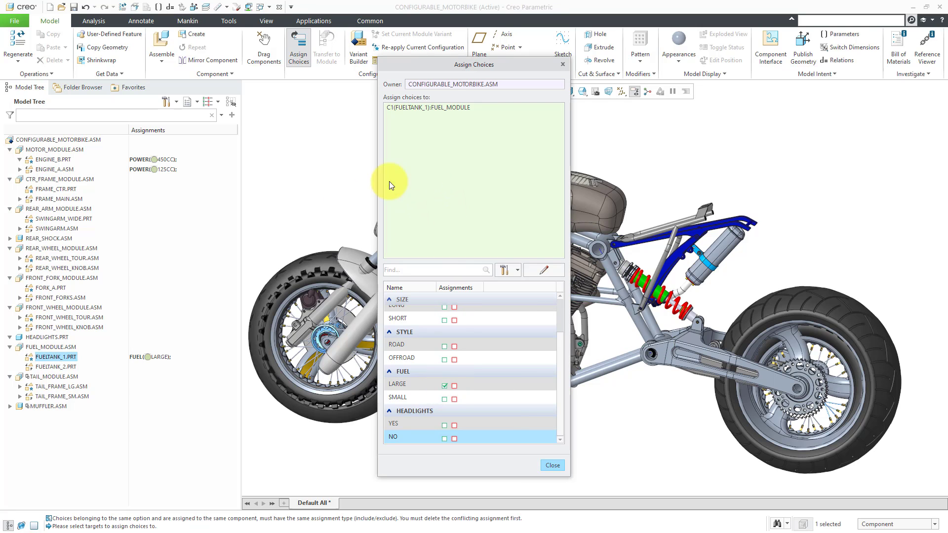
left_click(68, 368)
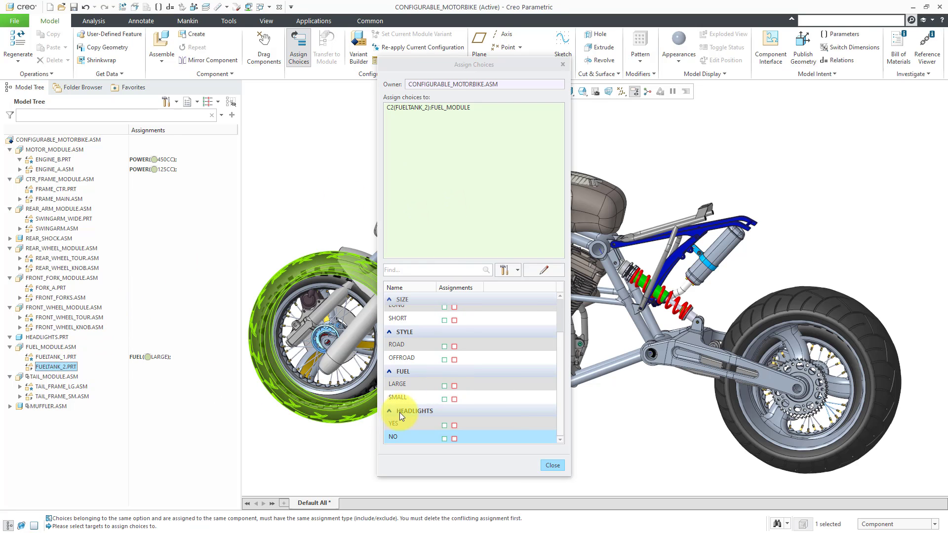
left_click(443, 399)
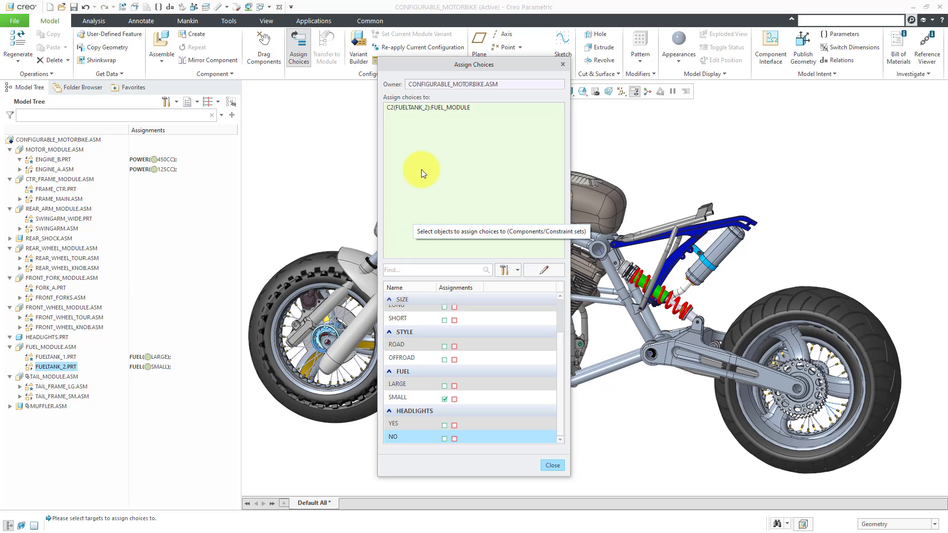
Target HEADLIGHTS.PRT and exclude it for STYLE OFFROAD and HEADLIGHTS NO
left_click(58, 338)
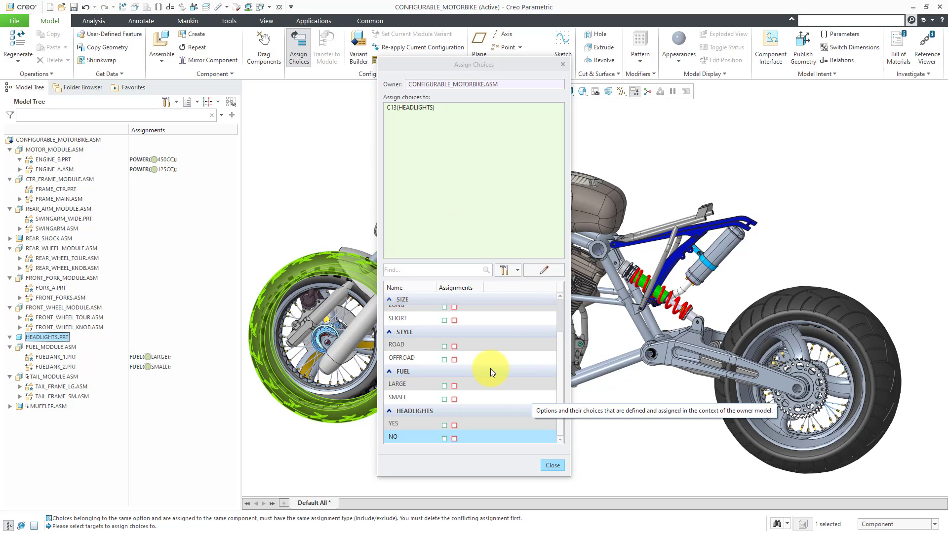
left_click(454, 360)
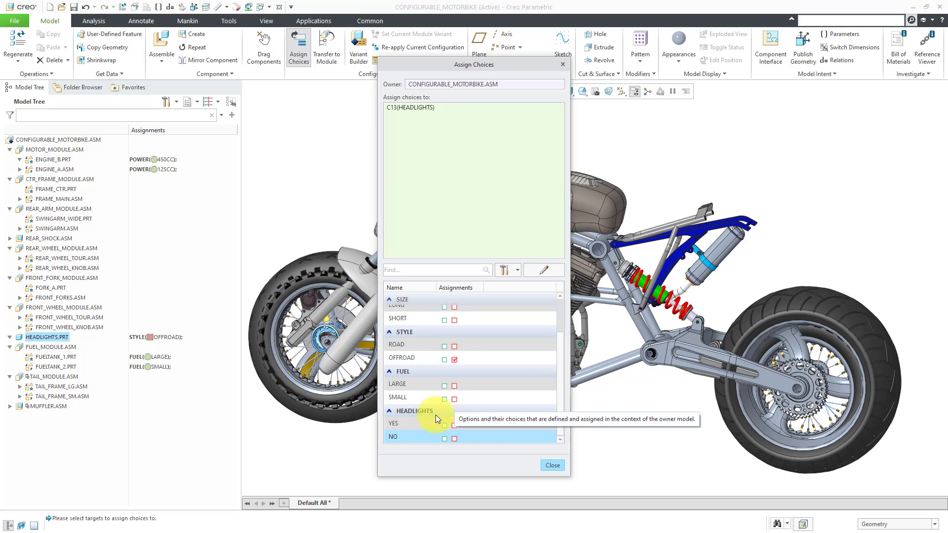
left_click(453, 438)
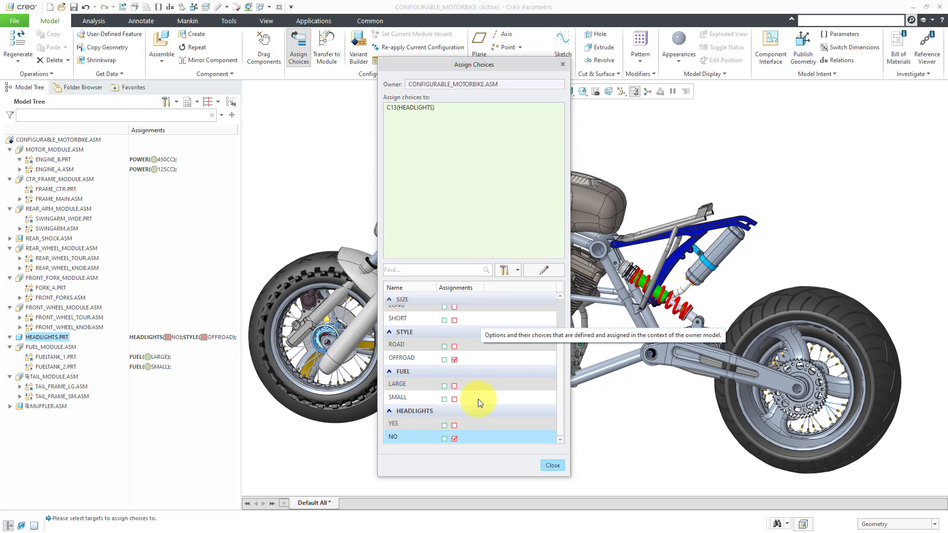
scroll(479, 403, "up", 3)
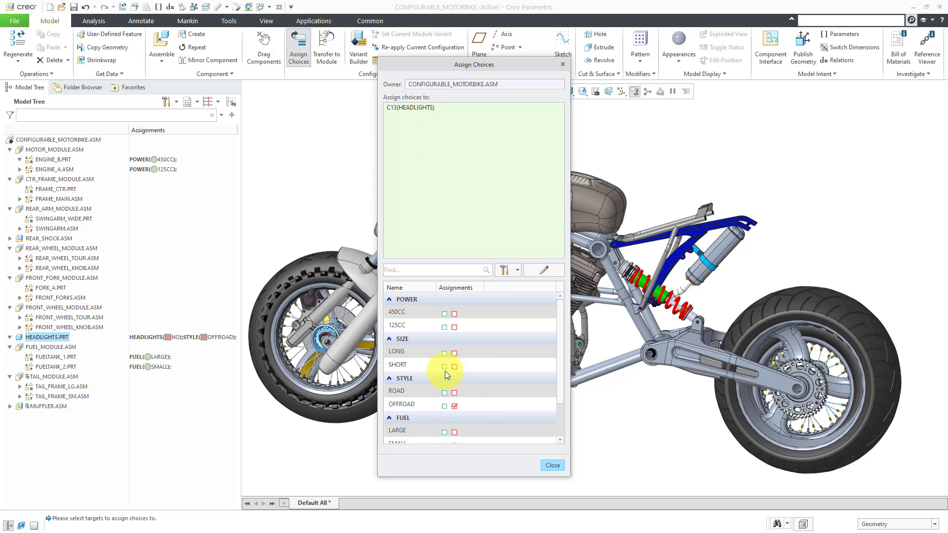
Remove HEADLIGHTS from the assignment targets
left_click(446, 107)
right_click(446, 108)
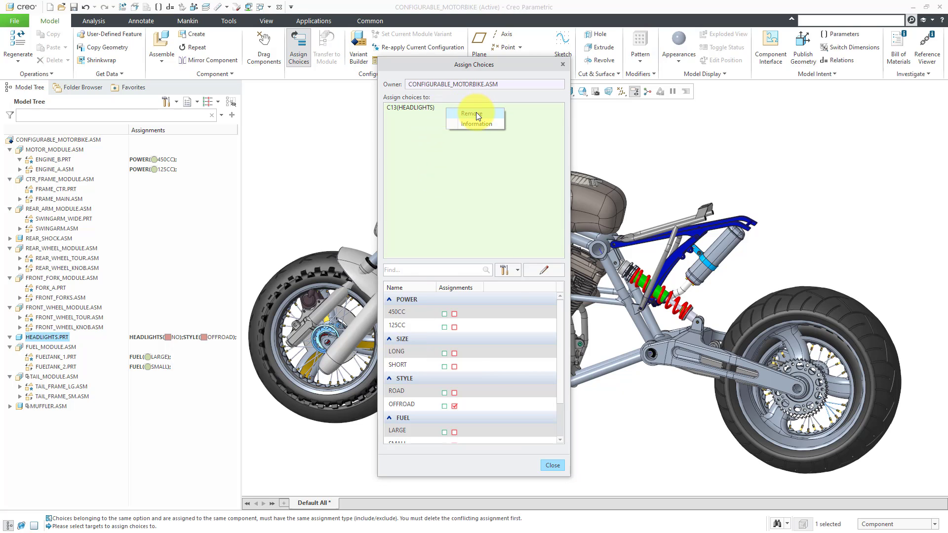
left_click(475, 113)
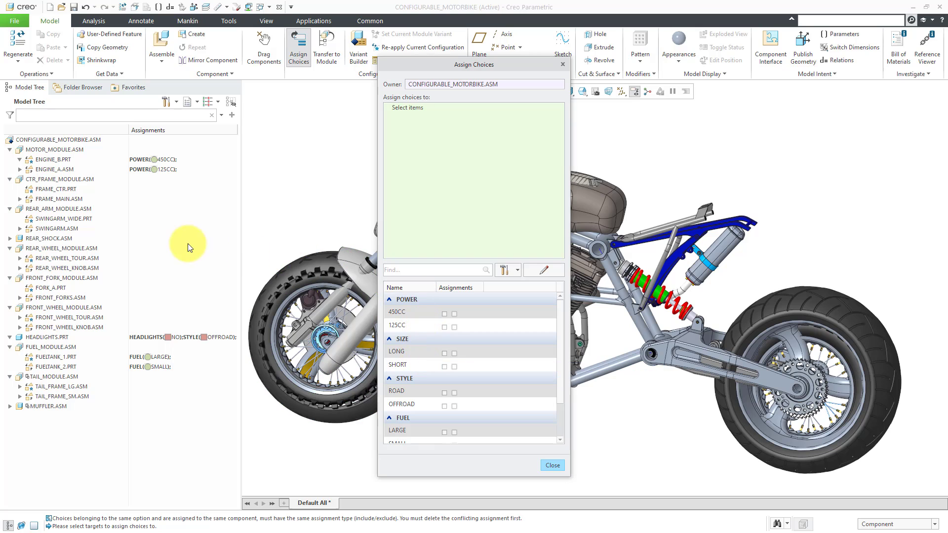
Target FRAME_CTR, SWINGARM_WIDE, FORK_A and TAIL_FRAME_LG and include them in SIZE LONG
left_click(64, 189)
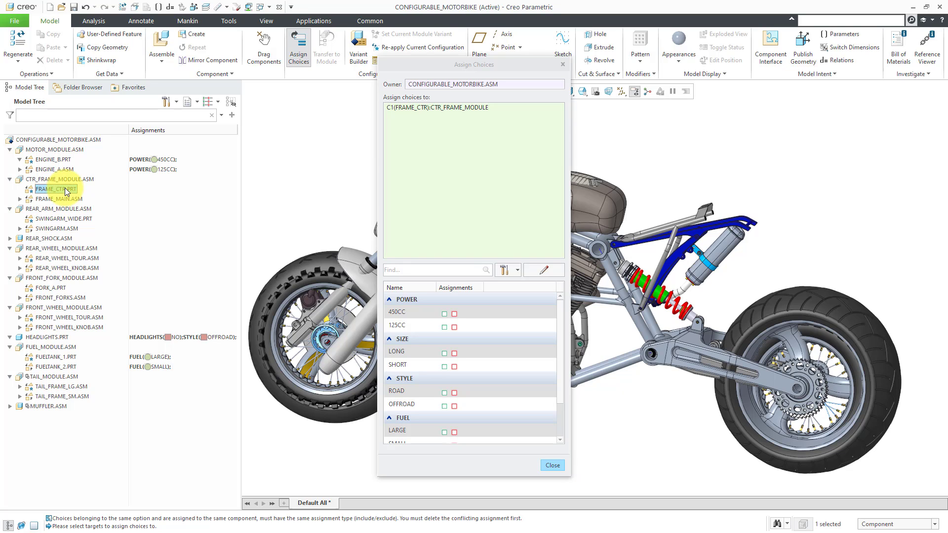
left_click(63, 218, "ctrl")
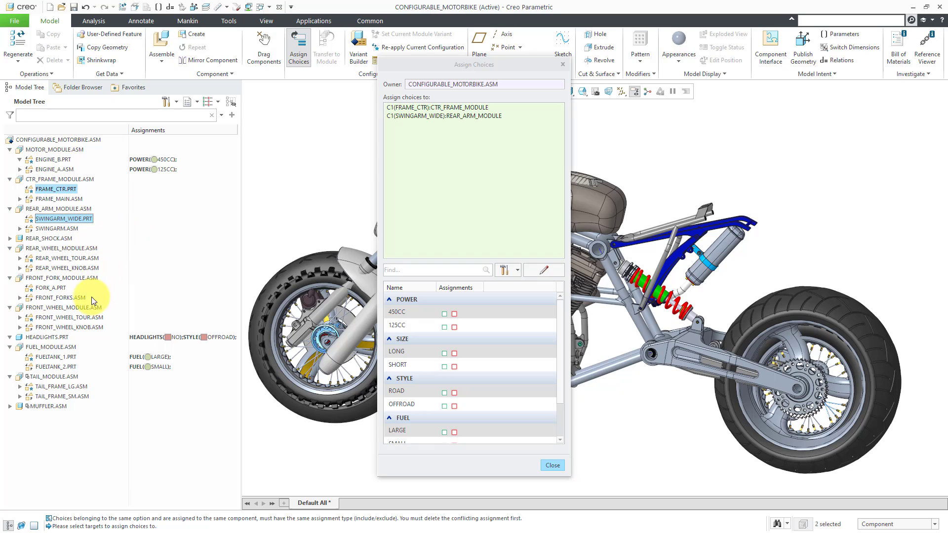
left_click(57, 289, "ctrl")
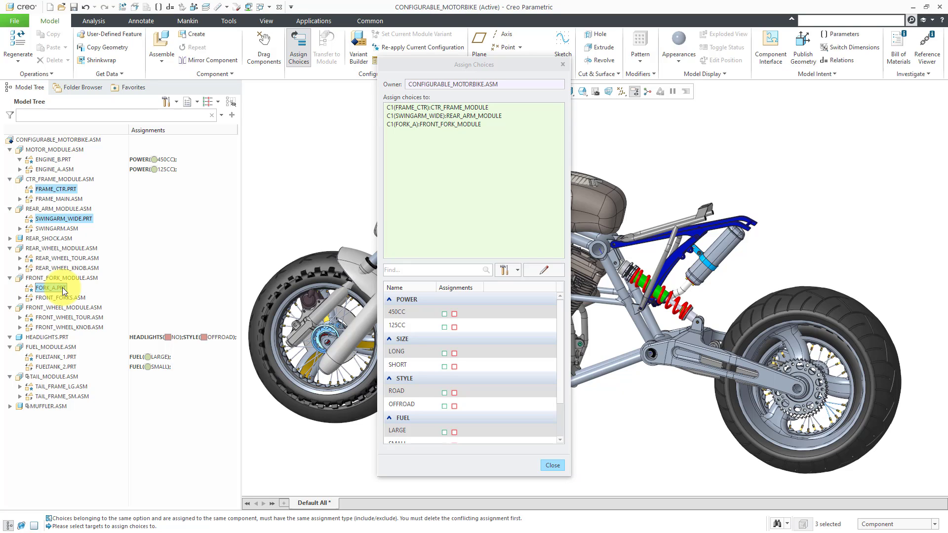
left_click(51, 388, "ctrl")
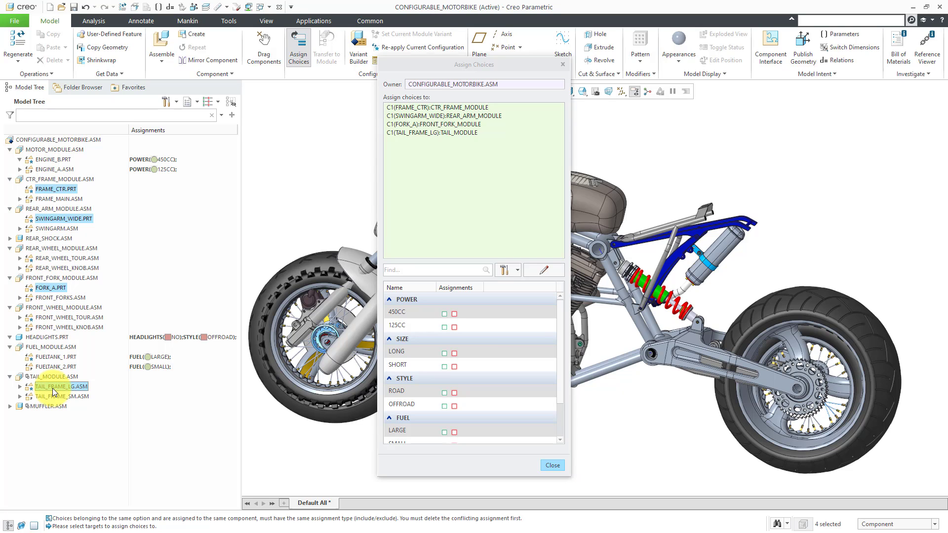
left_click(444, 354)
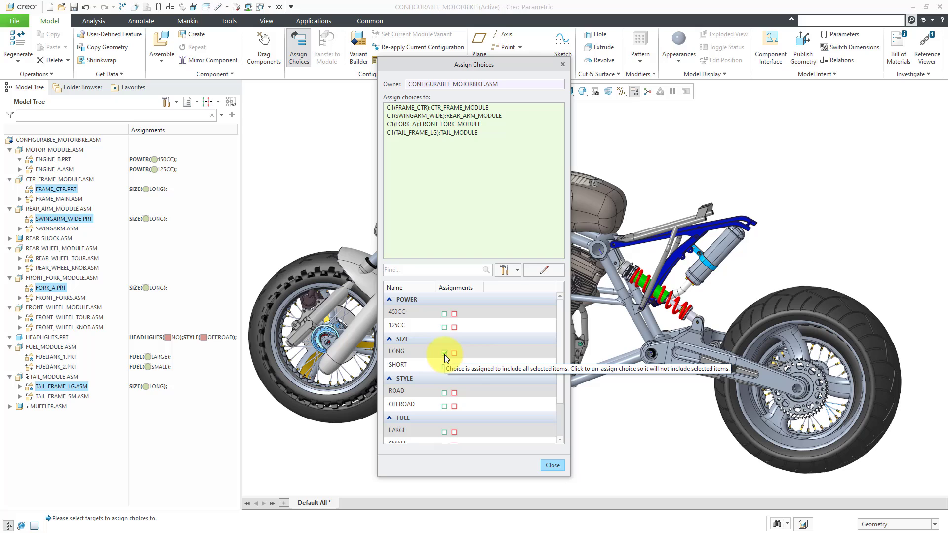
Clear the target list, then give FRAME_MAIN, SWINGARM, FRONT_FORKS and TAIL_FRAME_SM the SIZE choice SHORT
right_click(432, 143)
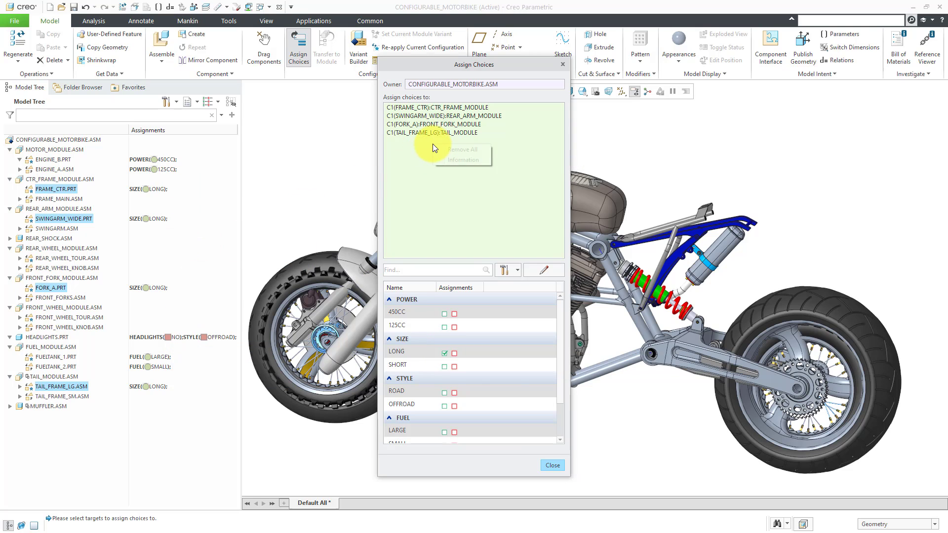
left_click(463, 149)
left_click(66, 197)
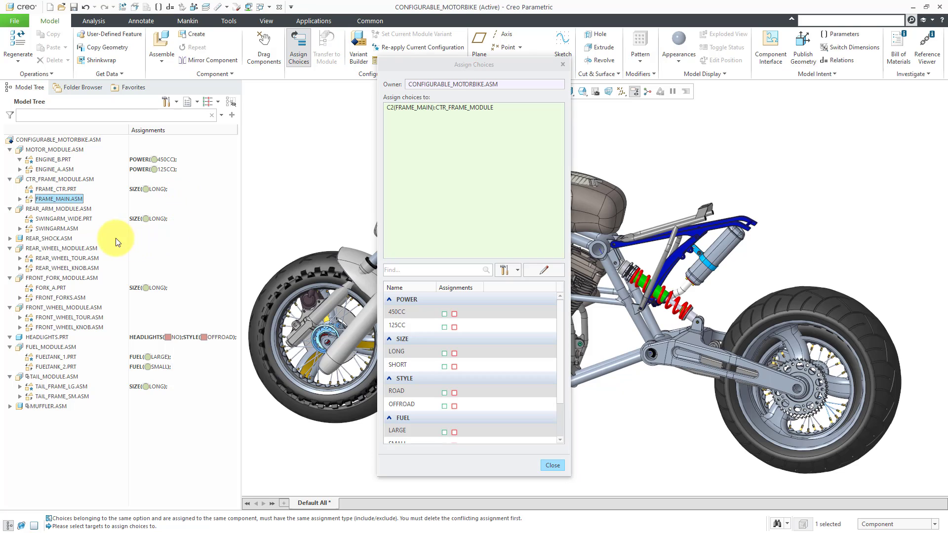
left_click(57, 228)
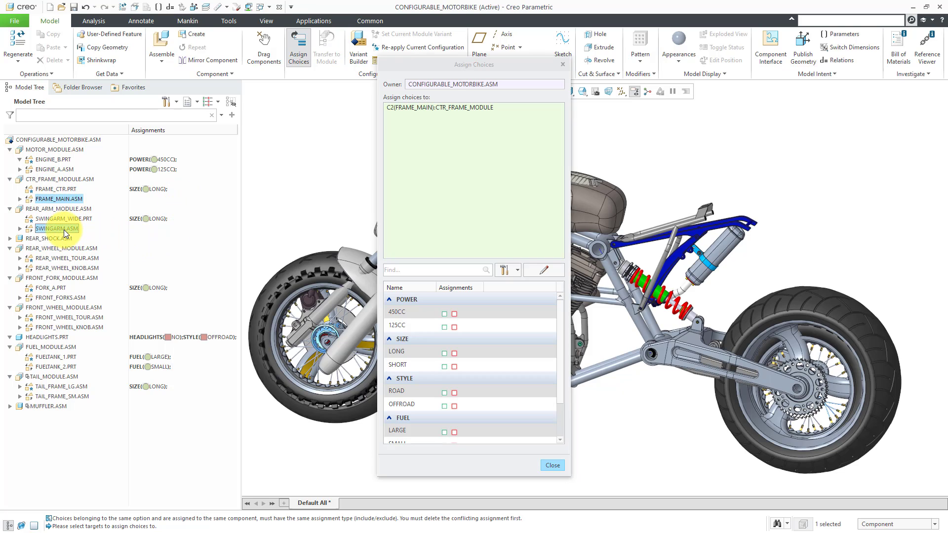
left_click(64, 298)
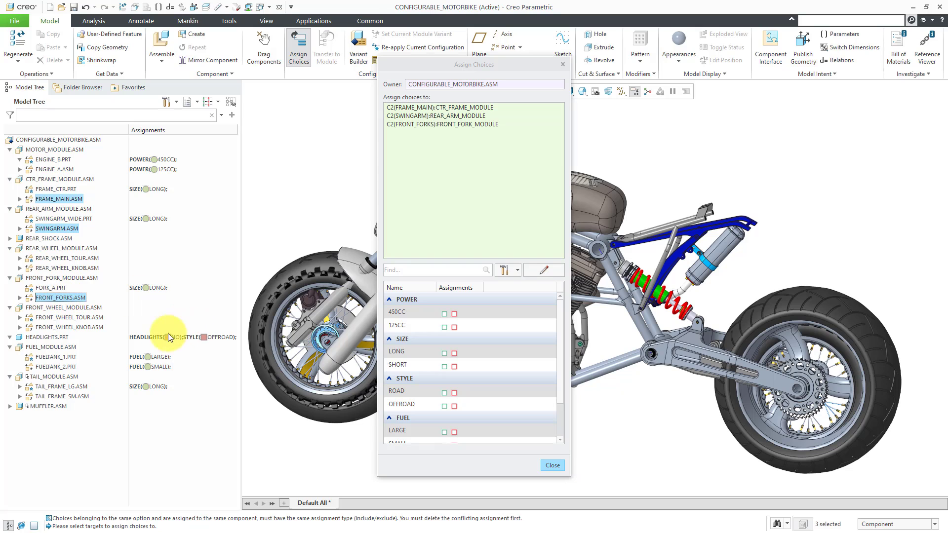
left_click(69, 396)
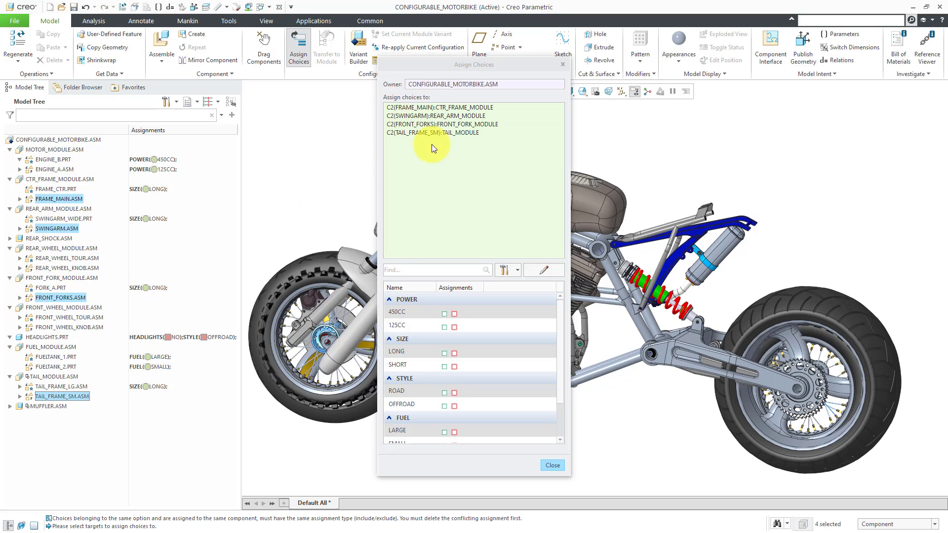
left_click(445, 366)
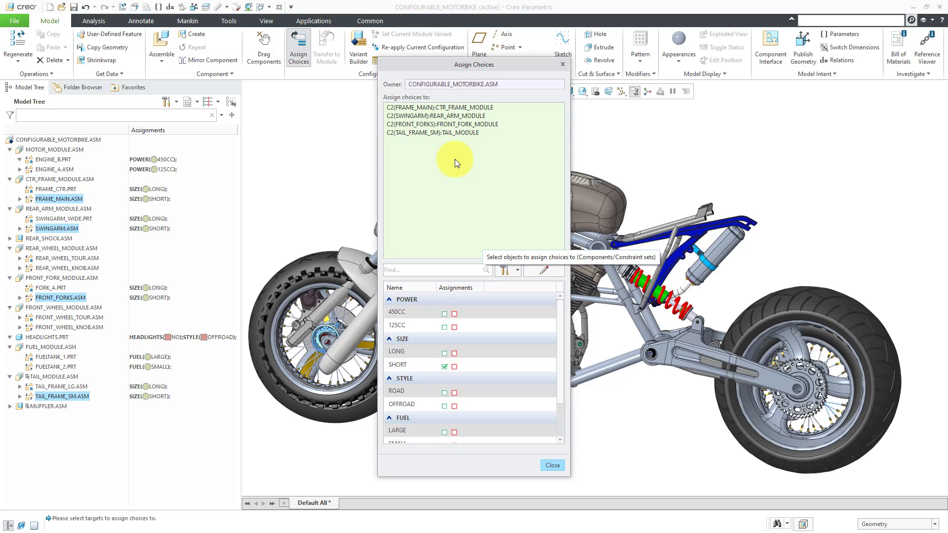
Assign STYLE ROAD to REAR_WHEEL_TOUR.ASM and FRONT_WHEEL_TOUR.ASM
left_click(484, 163)
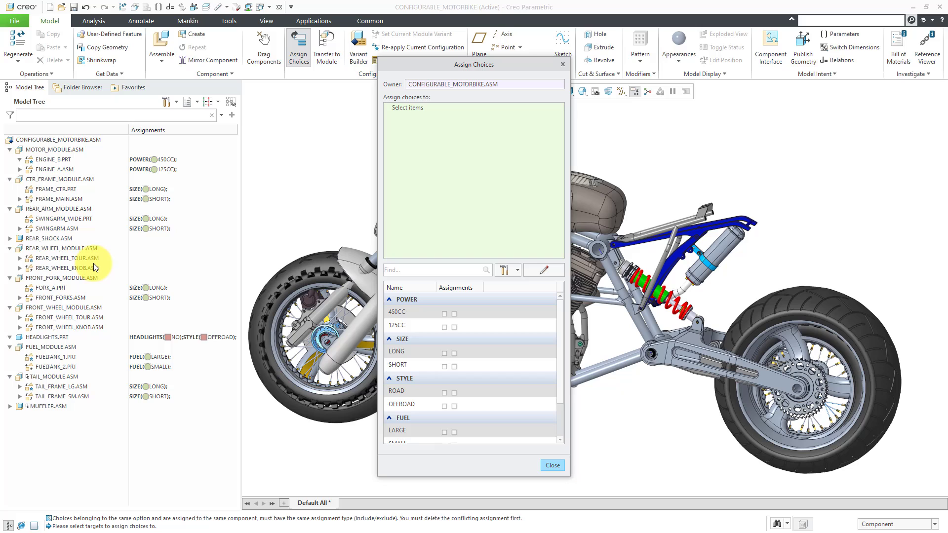
left_click(79, 259)
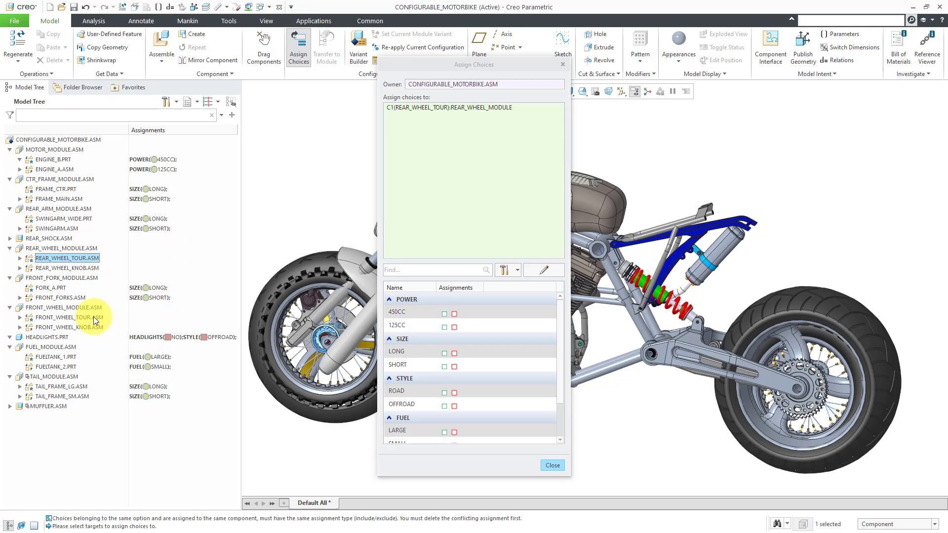
left_click(92, 317, "ctrl")
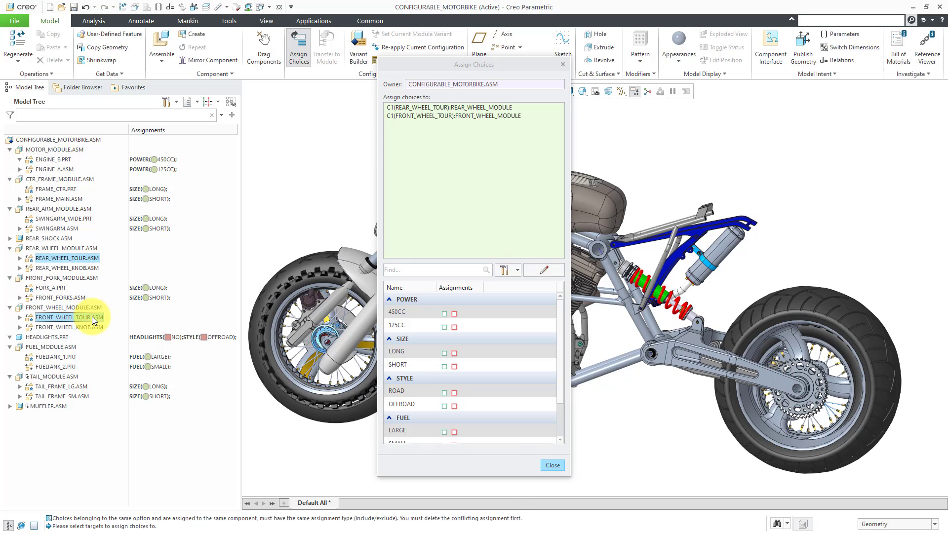
left_click(444, 392)
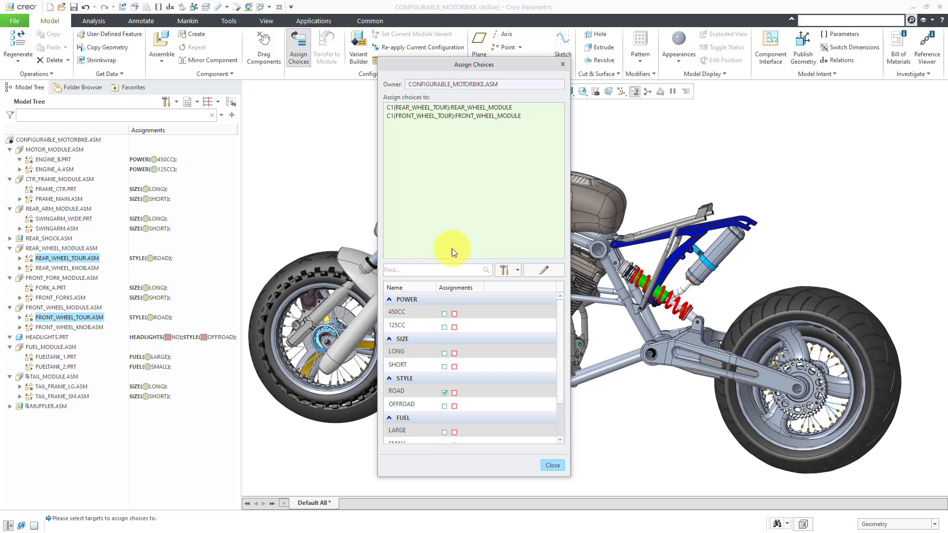
Assign STYLE OFFROAD to REAR_WHEEL_KNOB.ASM and FRONT_WHEEL_KNOB.ASM, then close the Assign Choices dialog
left_click(457, 176)
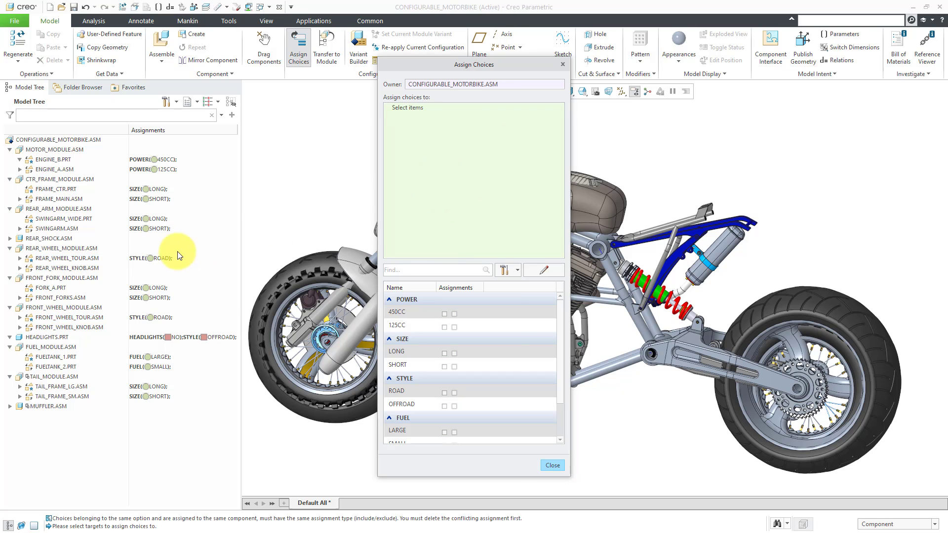
left_click(76, 268)
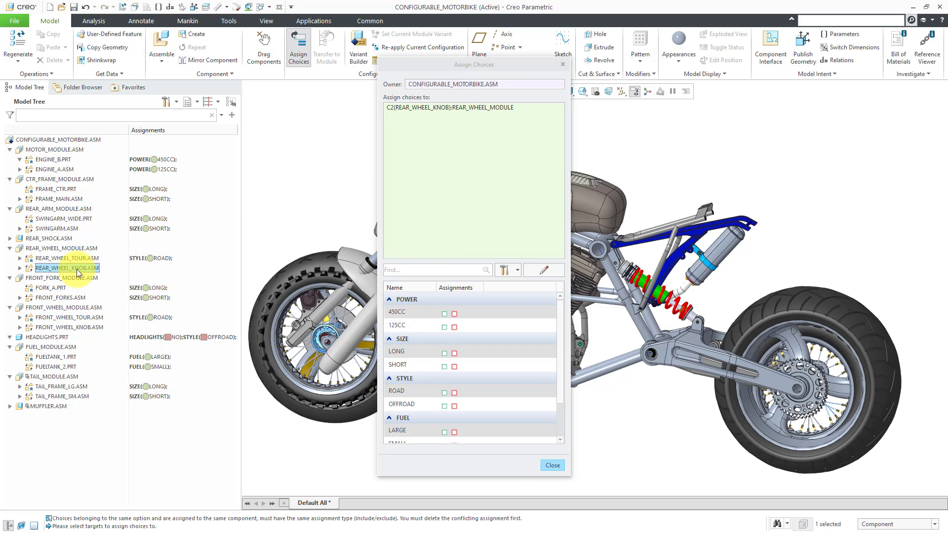
left_click(90, 328, "ctrl")
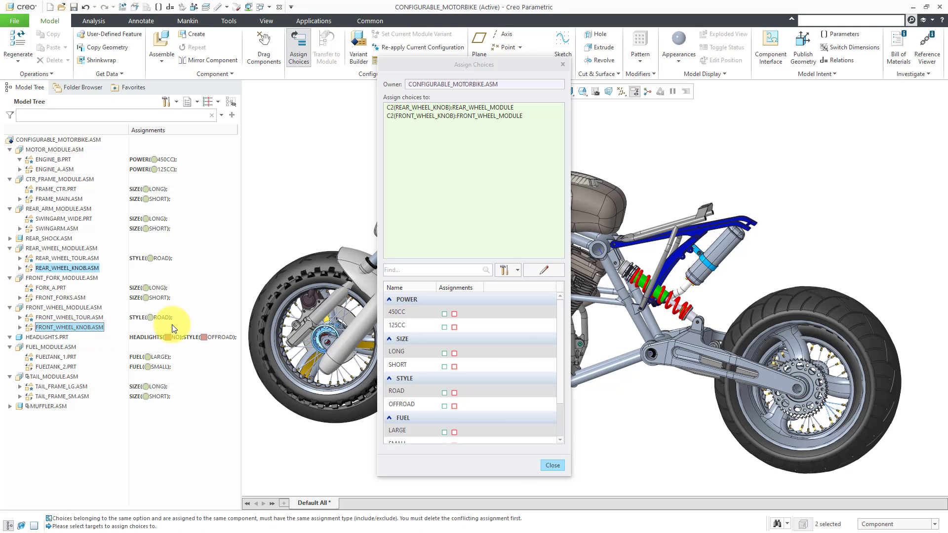
left_click(444, 406)
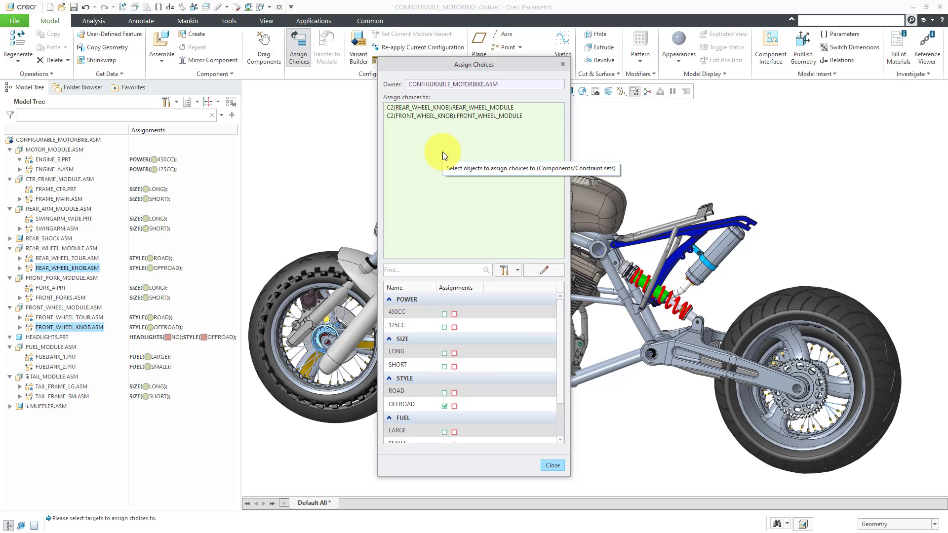
left_click(556, 467)
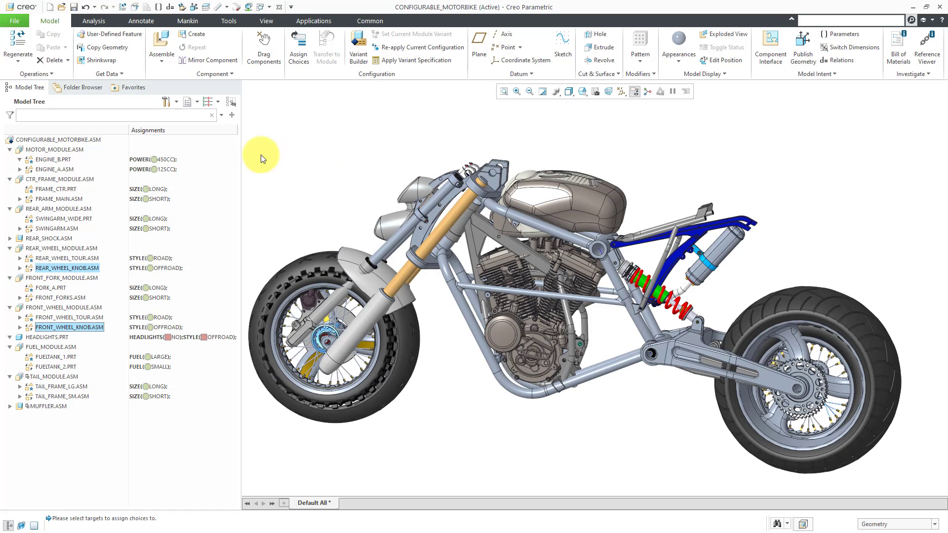